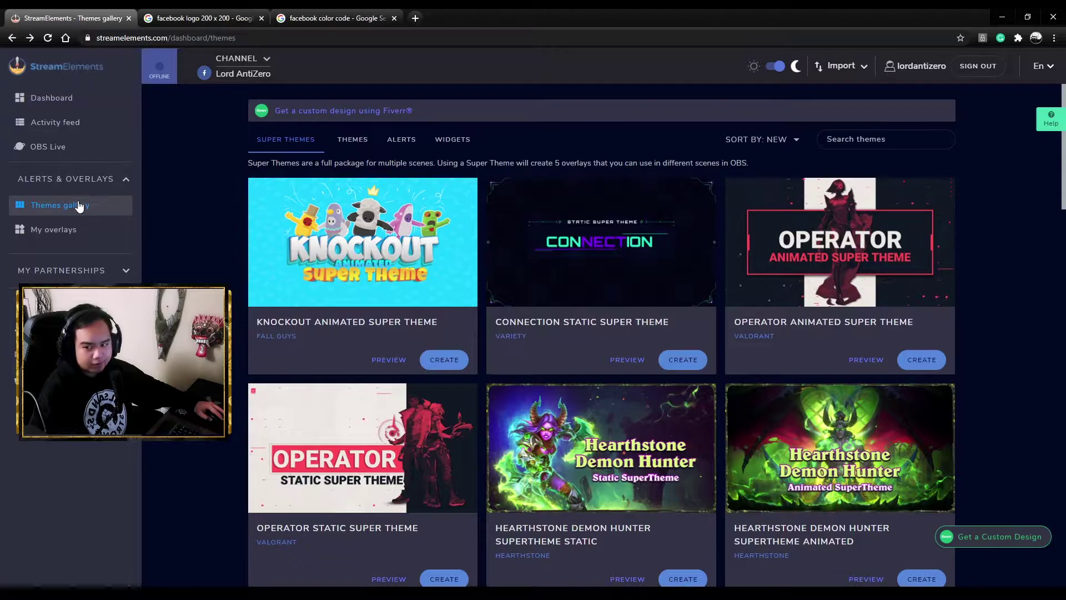
# In the WIDGETS gallery, open the Social Media Rotator card's preview
pyautogui.click(446, 141)
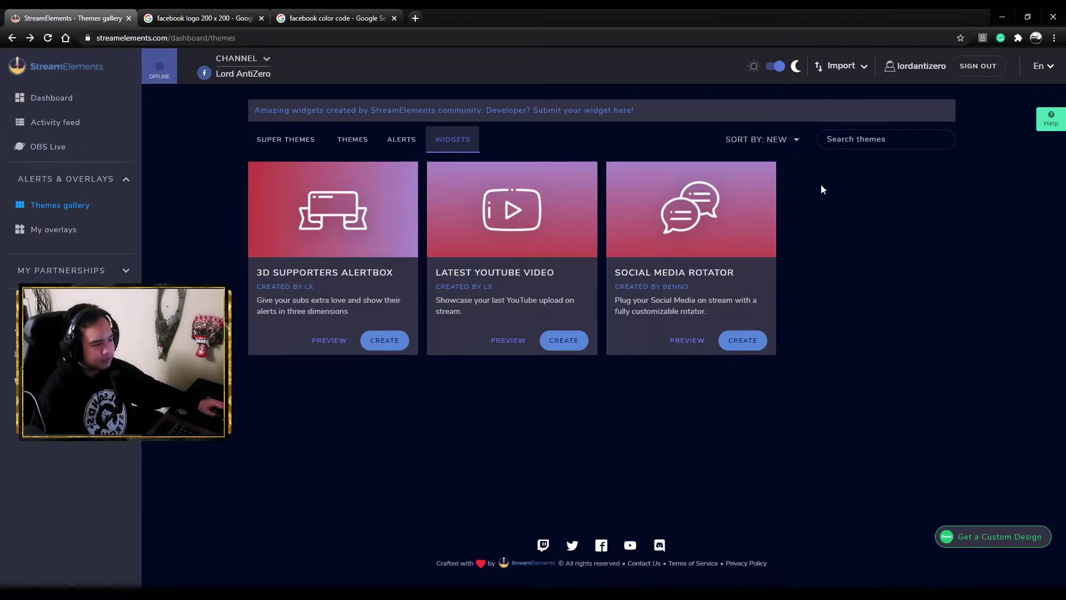
pyautogui.click(703, 247)
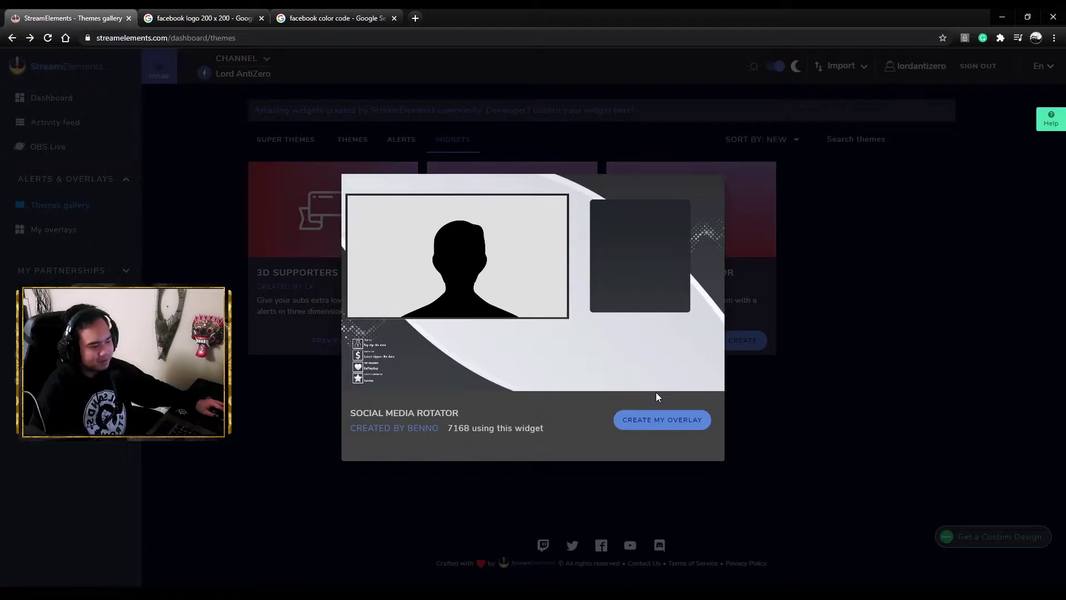
# Copy the Social Media Rotator into the existing TRIAL overlay, then view My Overlays
pyautogui.click(650, 420)
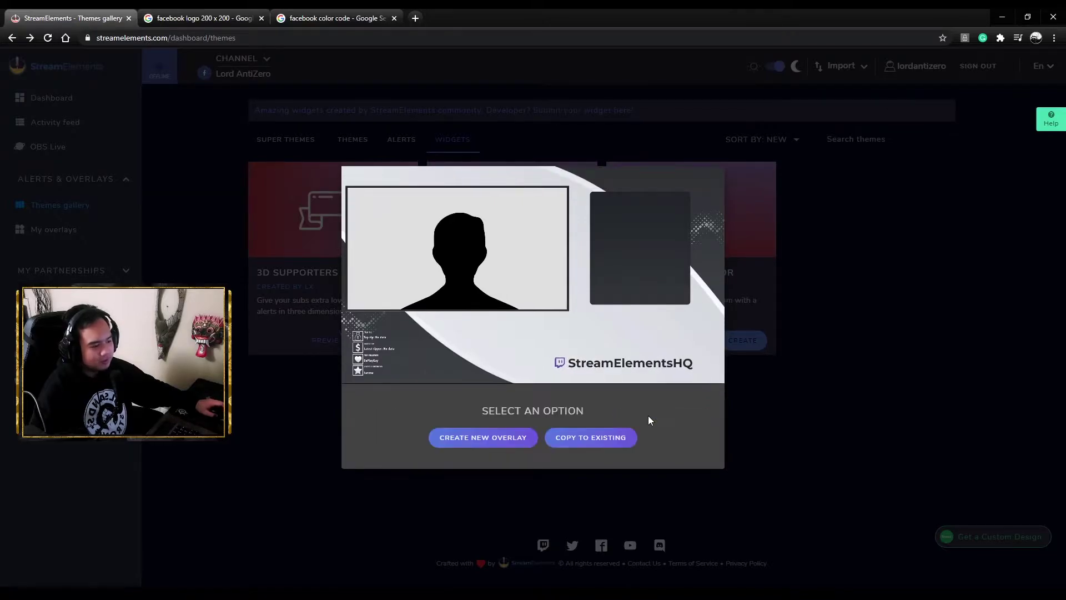
pyautogui.click(595, 438)
pyautogui.click(588, 447)
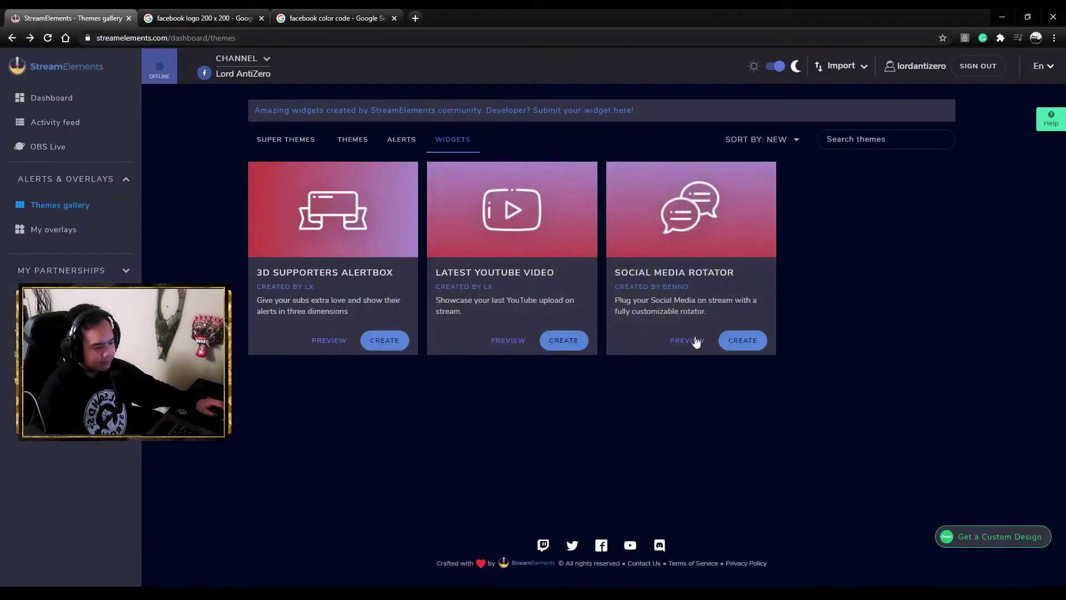
pyautogui.click(732, 339)
pyautogui.click(591, 437)
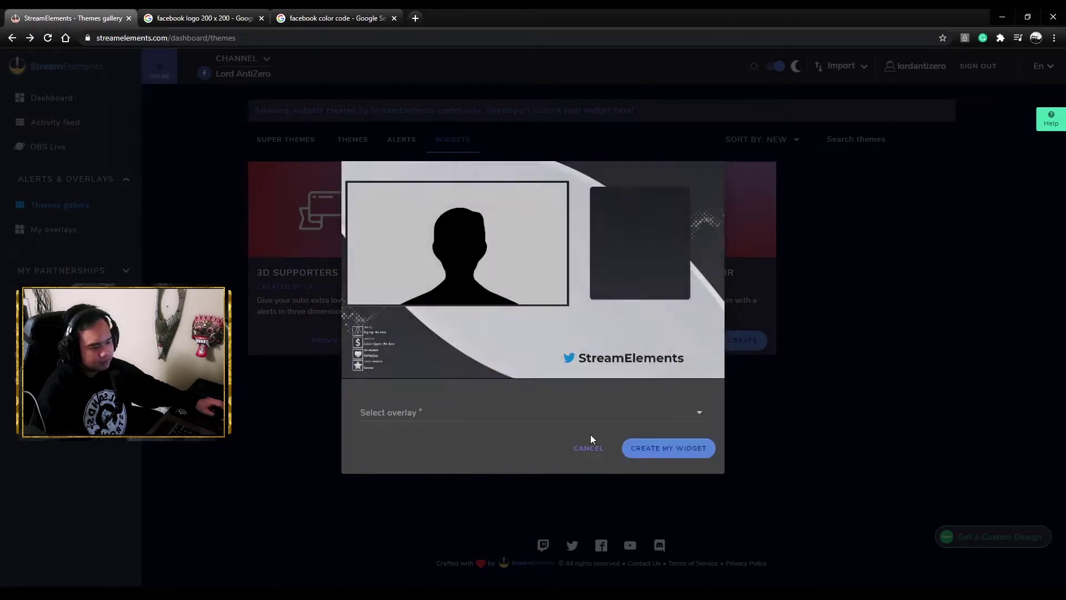
pyautogui.click(523, 414)
pyautogui.scroll(-3, 472, 440)
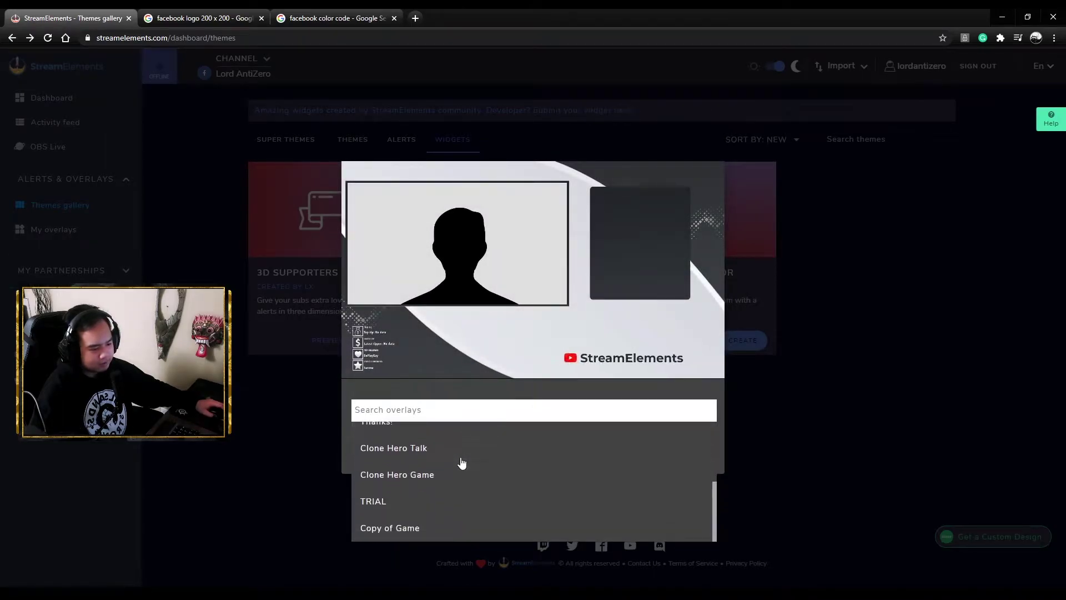
pyautogui.click(431, 504)
pyautogui.click(648, 448)
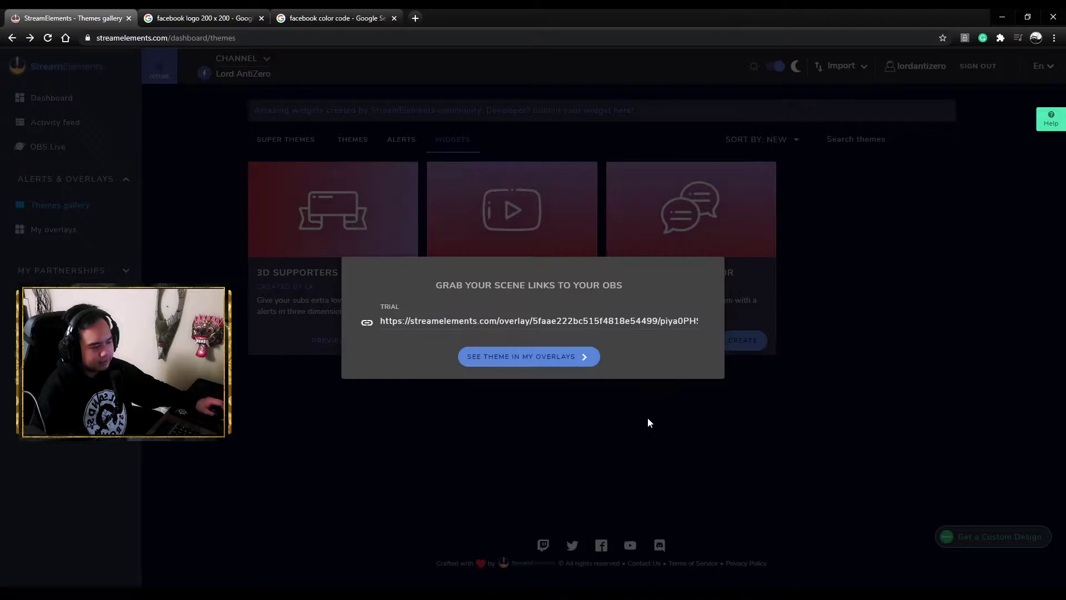
pyautogui.click(580, 358)
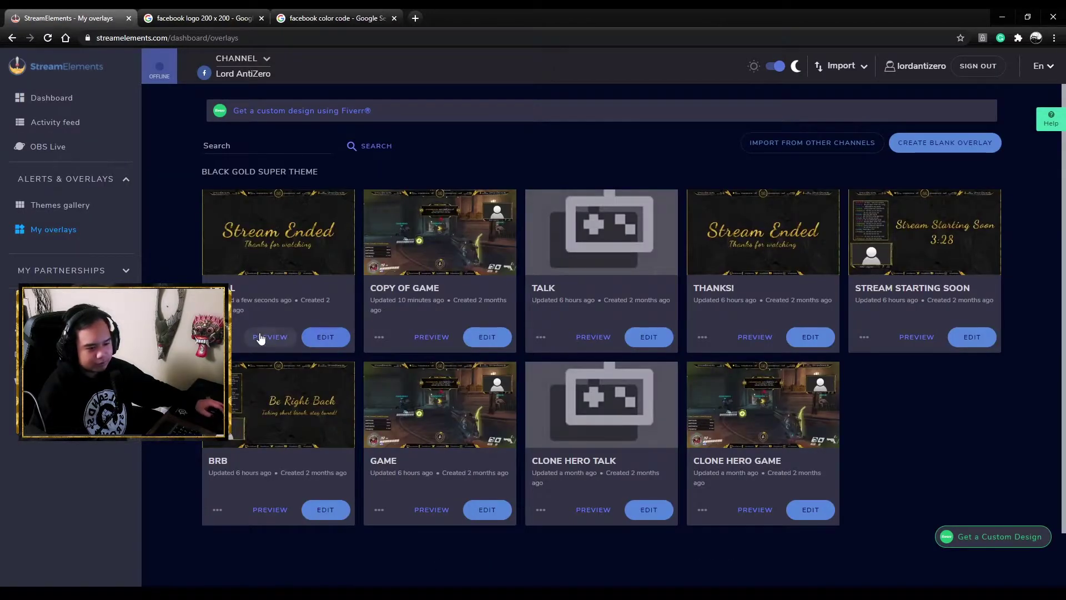
# Open the TRIAL overlay card in the overlay editor
pyautogui.click(319, 332)
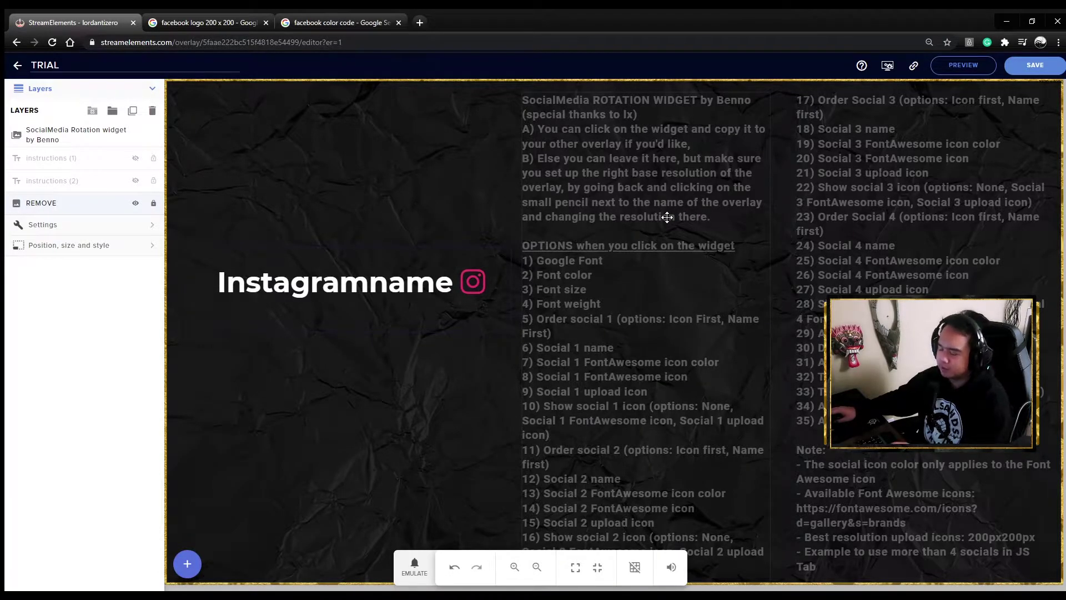
# Delete the two instruction layers and expand the rotator widget's settings fields
pyautogui.press('Delete')
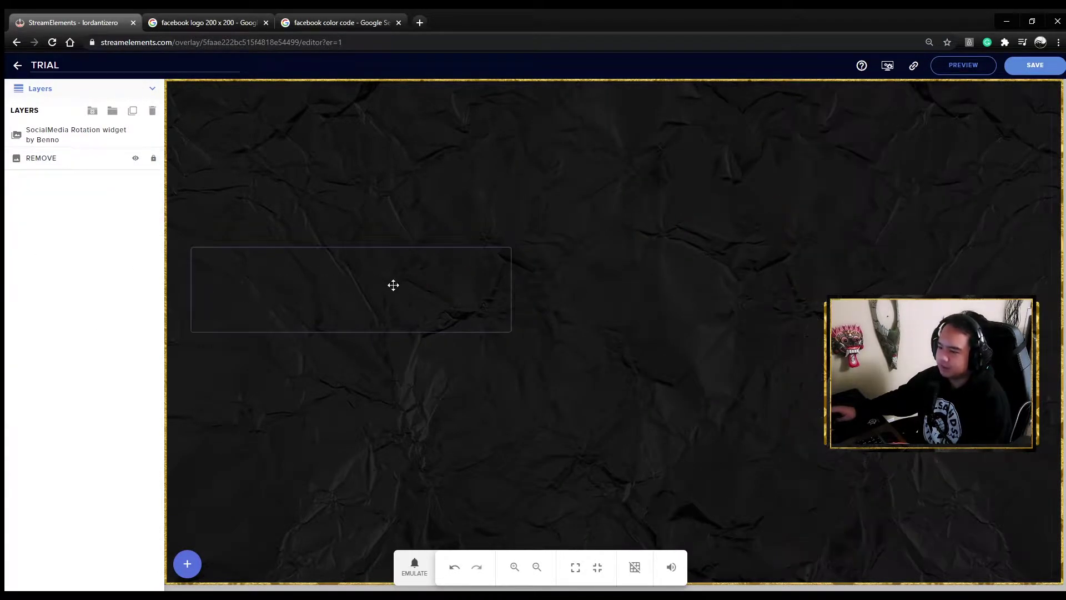
pyautogui.click(476, 286)
pyautogui.click(79, 141)
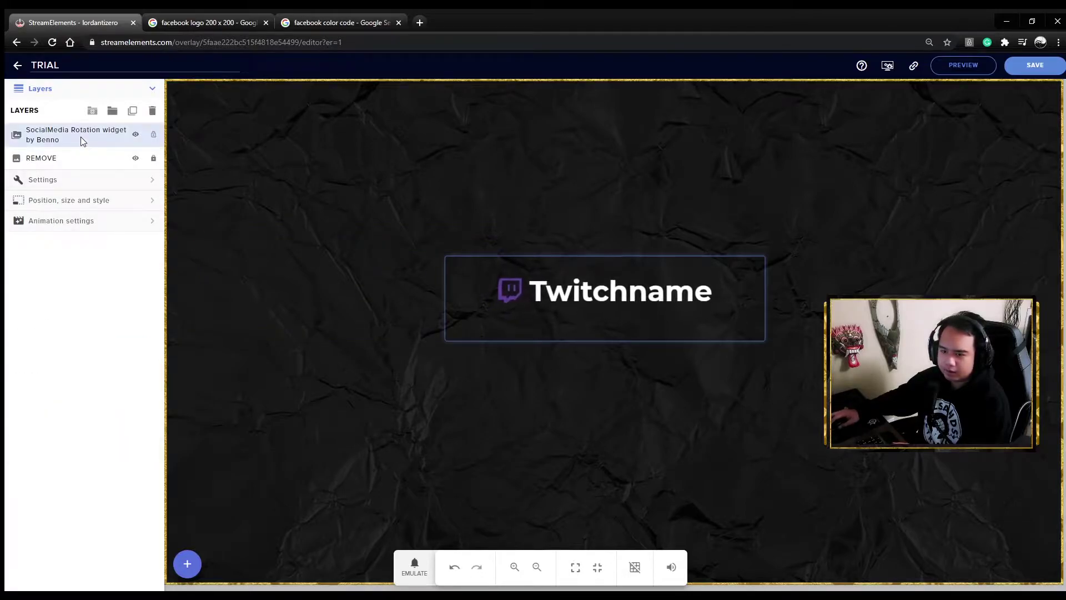
pyautogui.click(60, 179)
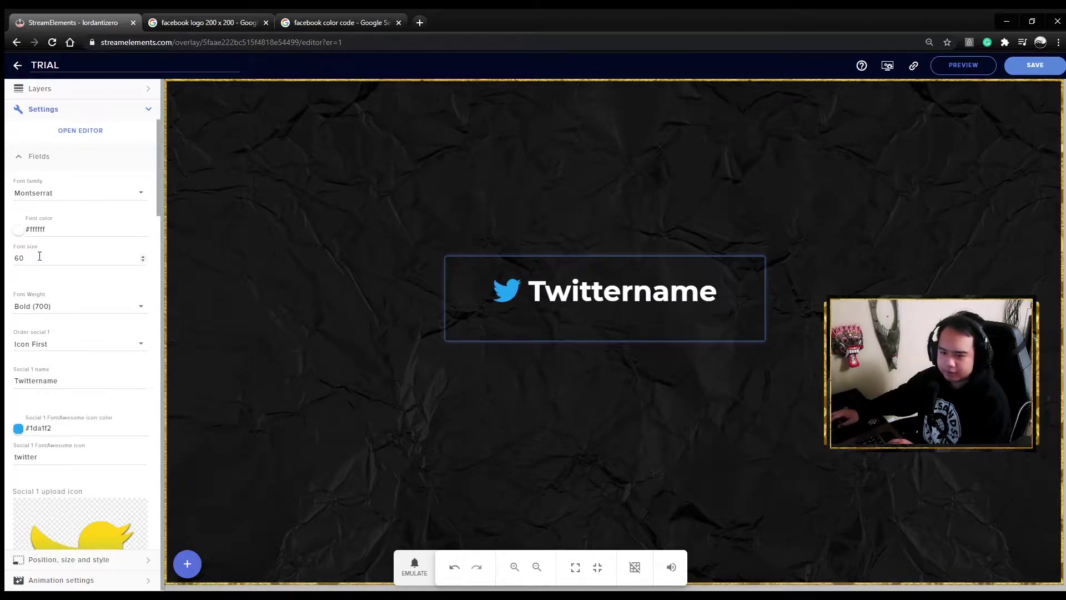
# Enter the streamer's channel name in the Social 1, 2 and 3 name fields
pyautogui.scroll(-2, 68, 308)
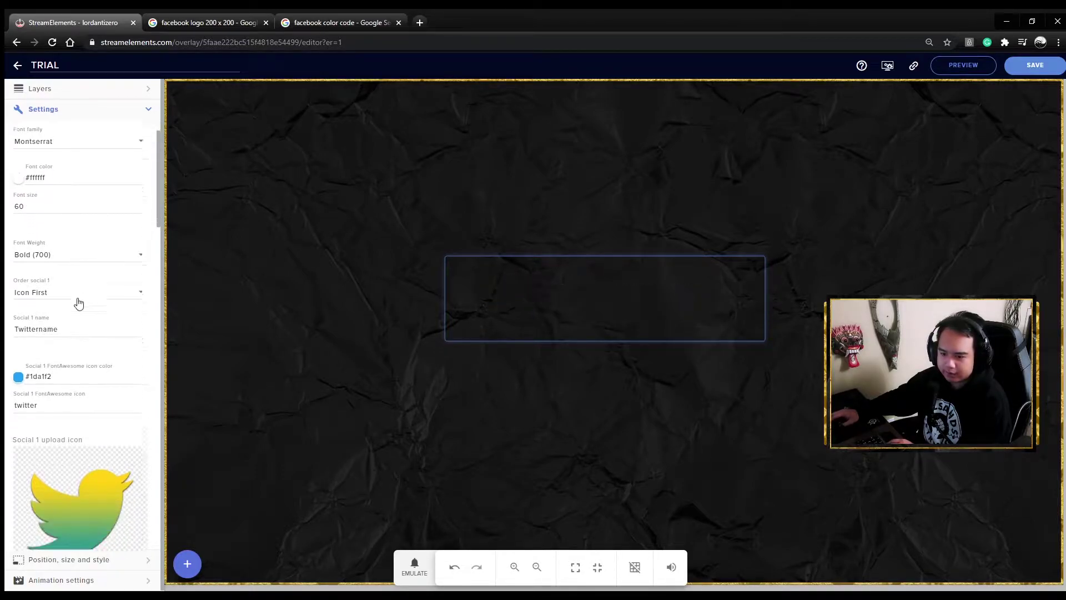
pyautogui.moveTo(58, 270); pyautogui.dragTo(10, 272)
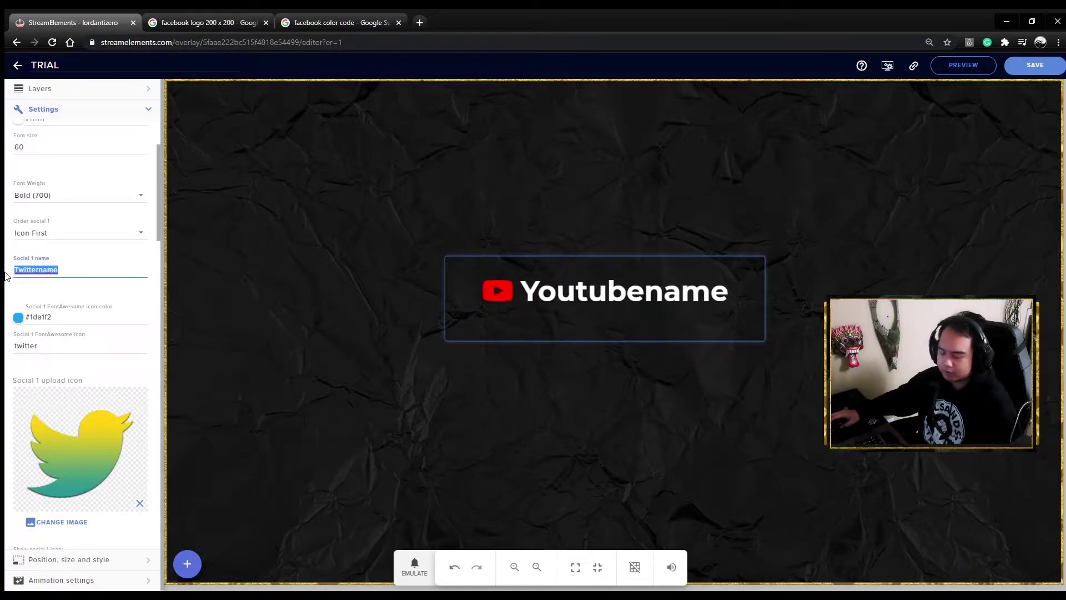
pyautogui.write('LordAntiZero')
pyautogui.scroll(-7, 100, 264)
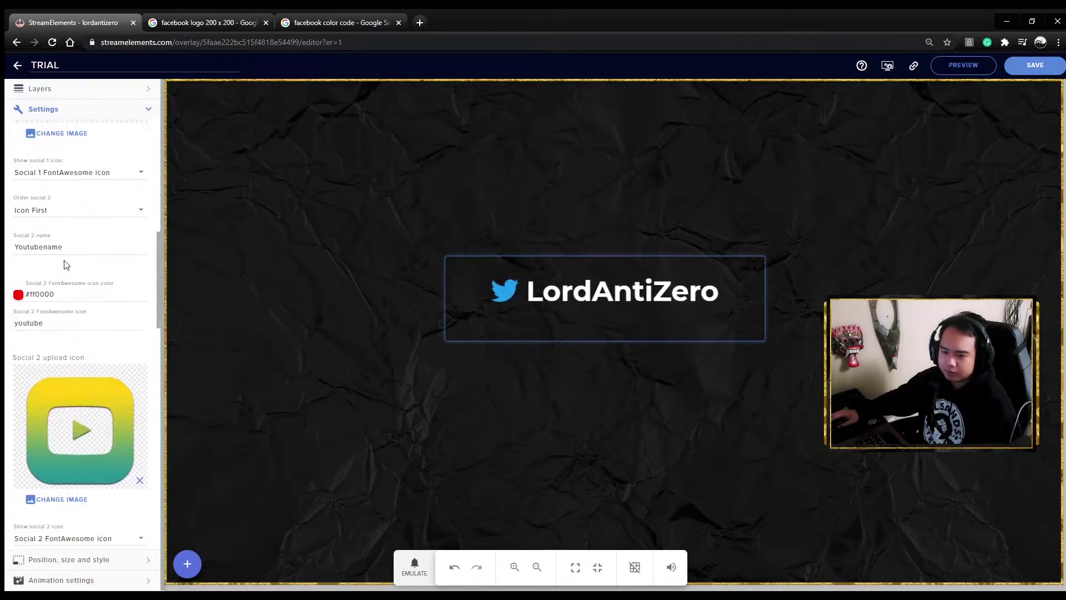
pyautogui.doubleClick(64, 248)
pyautogui.write('LordAntiZero')
pyautogui.scroll(-6, 82, 265)
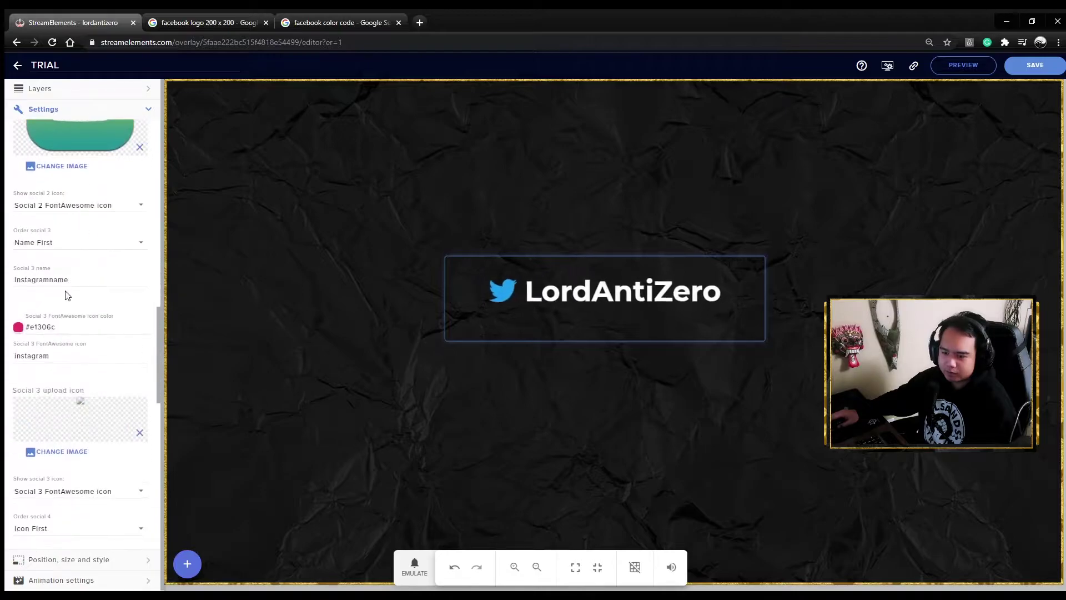
pyautogui.doubleClick(87, 278)
pyautogui.write('LordAntiZero')
# Replace the Social 4 name 'Twitchname' with another channel name
pyautogui.scroll(-5, 72, 276)
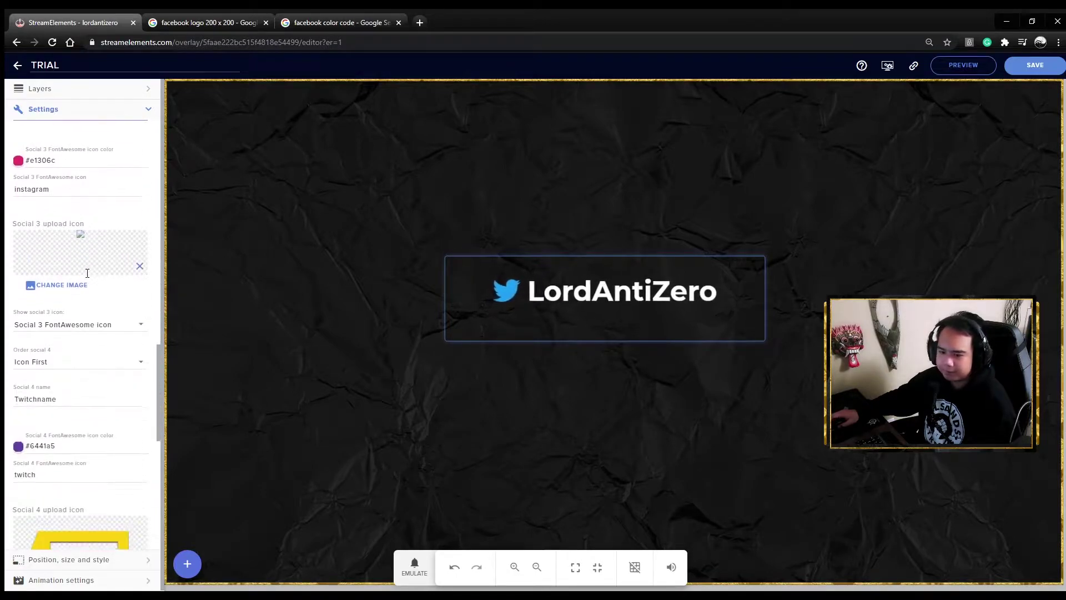
pyautogui.doubleClick(64, 289)
pyautogui.write('OdrazilGaming')
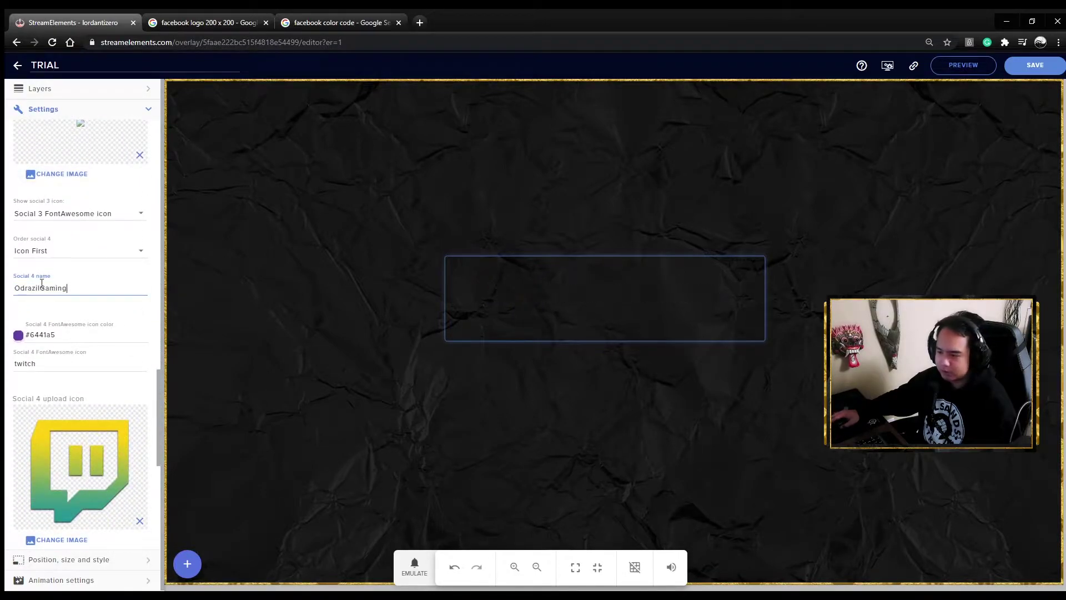
pyautogui.scroll(-2, 101, 279)
pyautogui.scroll(-3, 101, 279)
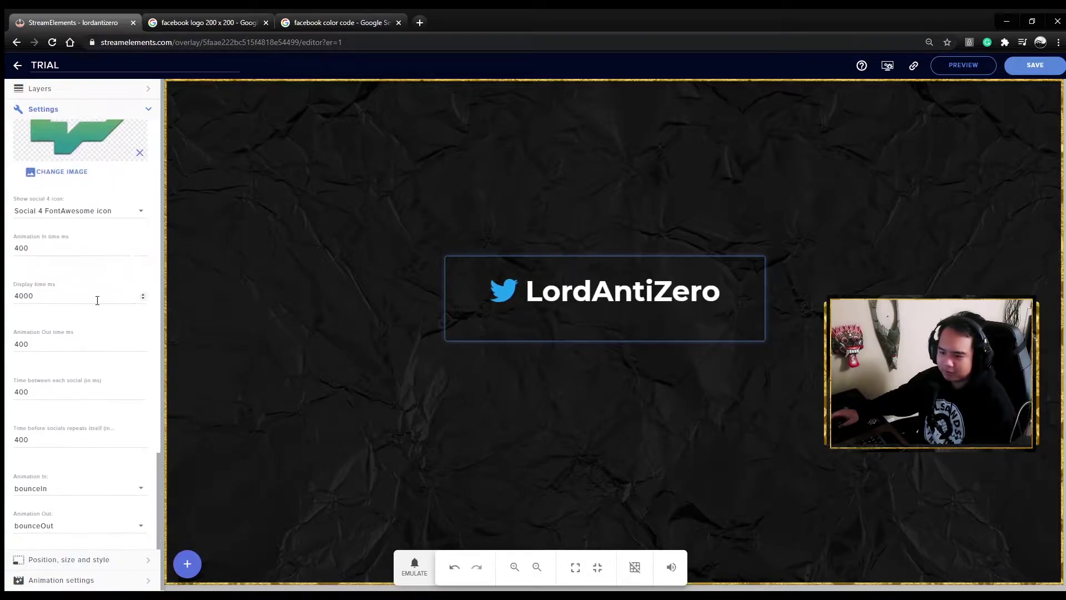
pyautogui.scroll(10, 93, 296)
pyautogui.scroll(8, 92, 296)
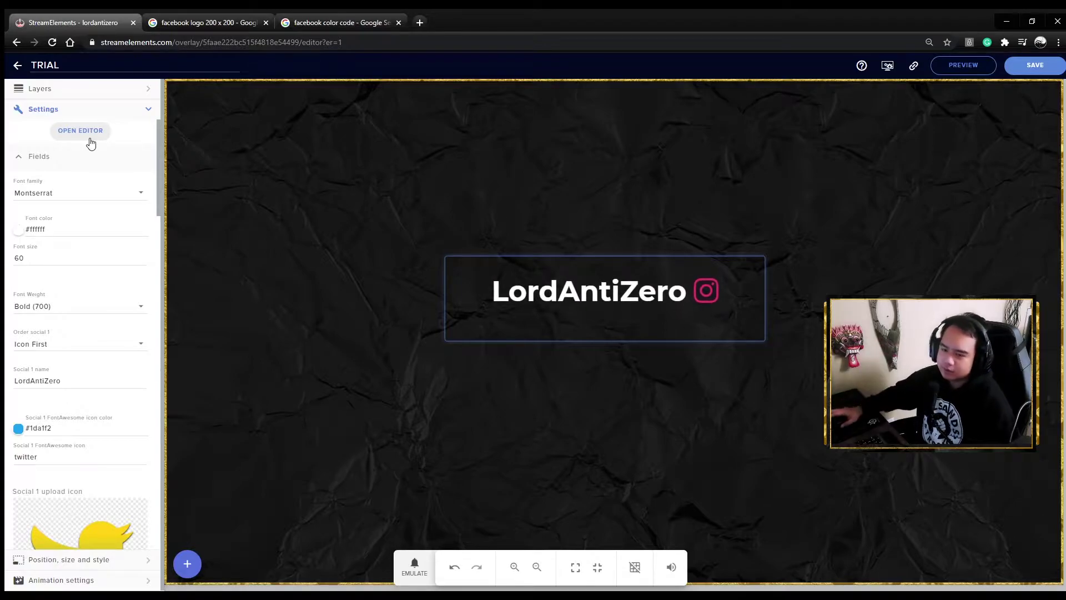
# In the widget's JS code, select the commented example social entry on lines 40–47
pyautogui.click(86, 133)
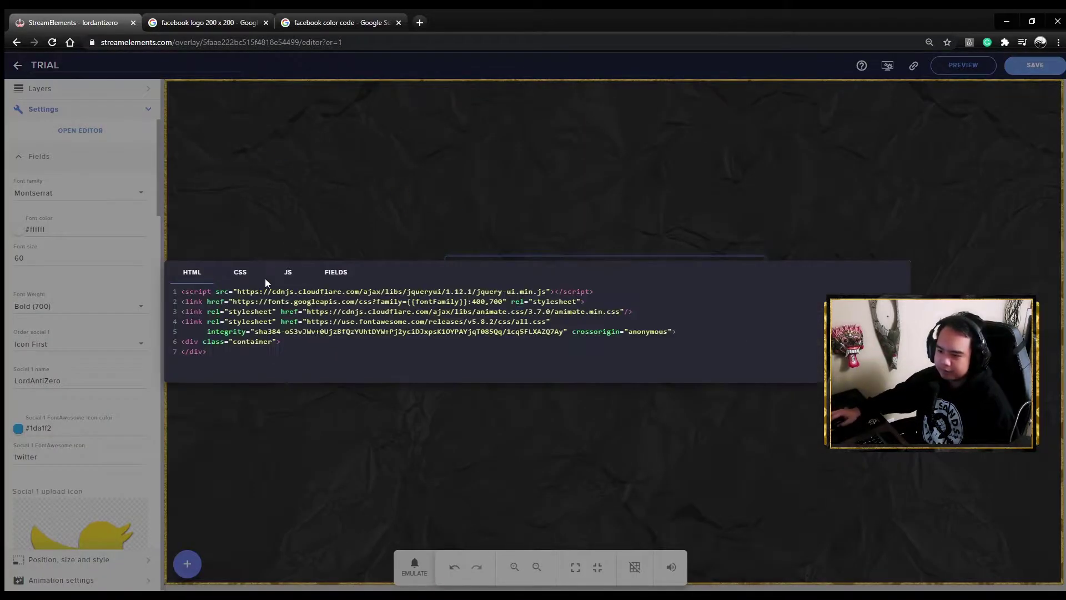
pyautogui.scroll(-4, 385, 268)
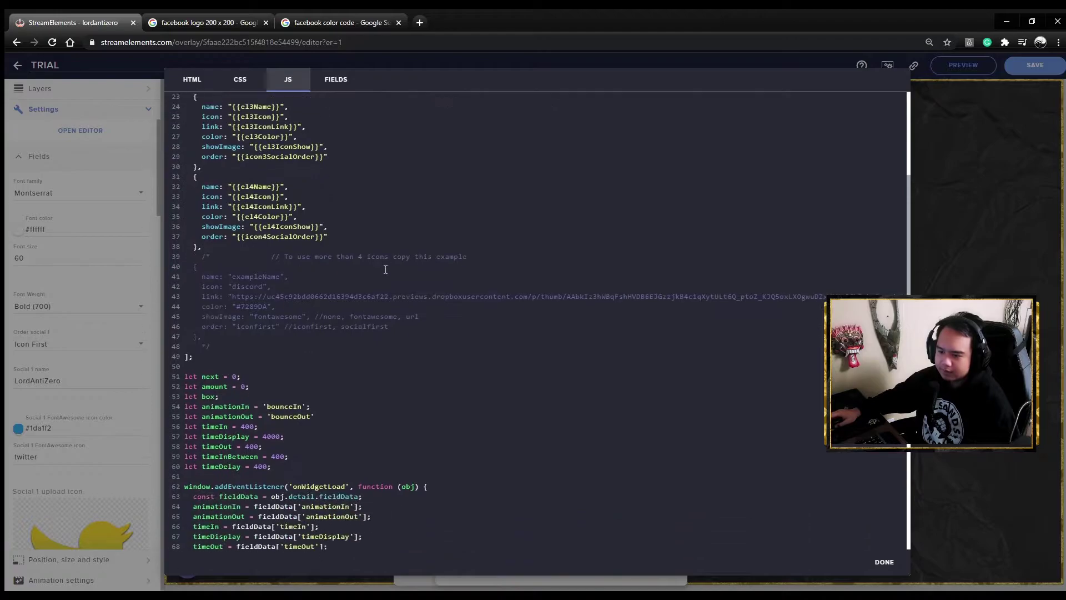
pyautogui.moveTo(189, 267); pyautogui.dragTo(245, 341)
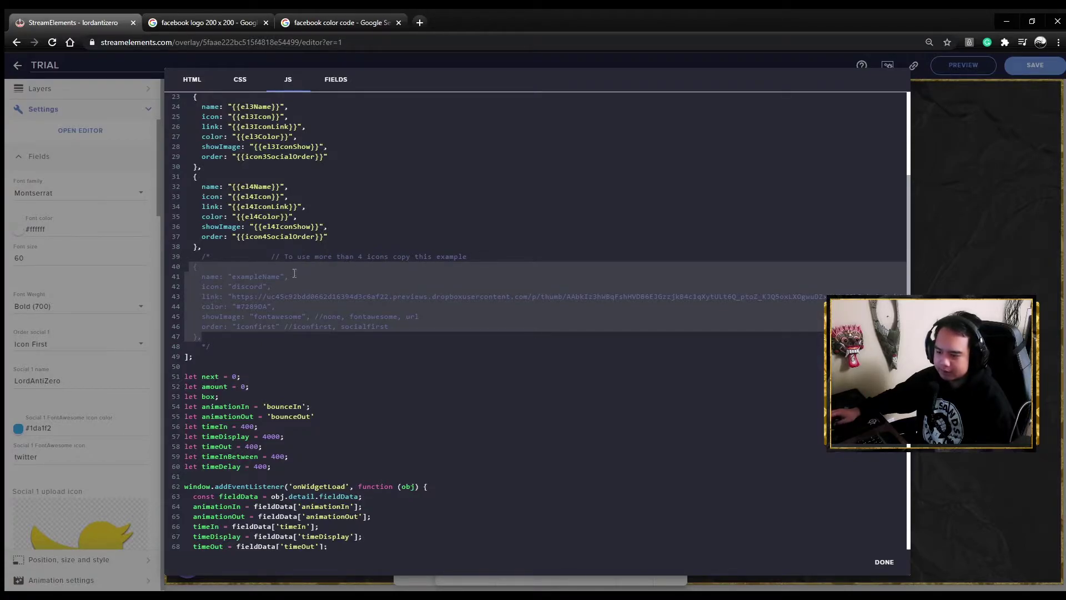
pyautogui.moveTo(194, 270); pyautogui.dragTo(233, 339)
pyautogui.hotkey('ctrl', 'c')
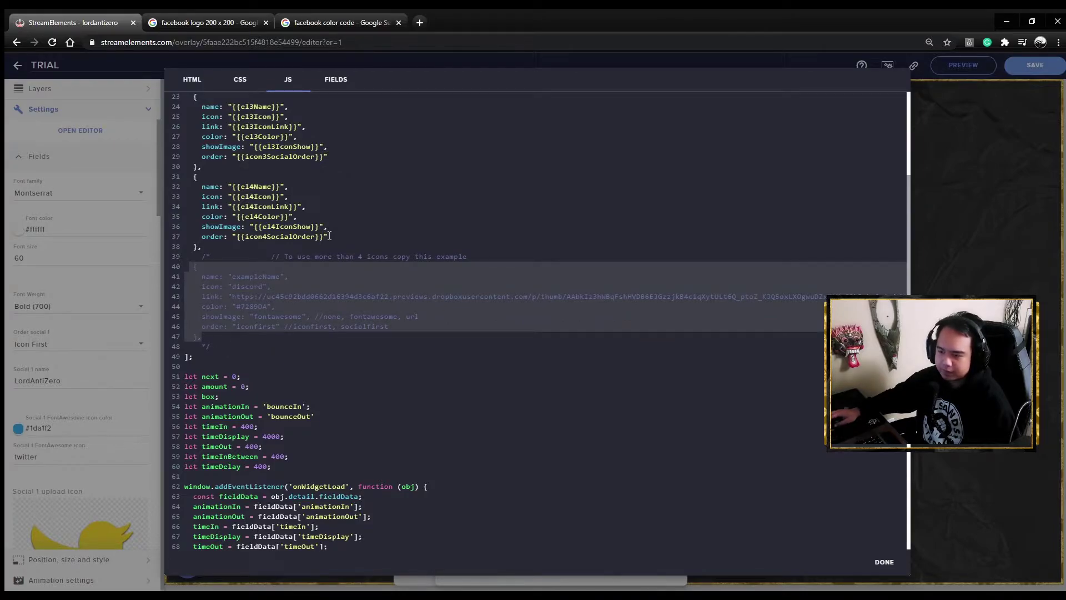
pyautogui.click(203, 247)
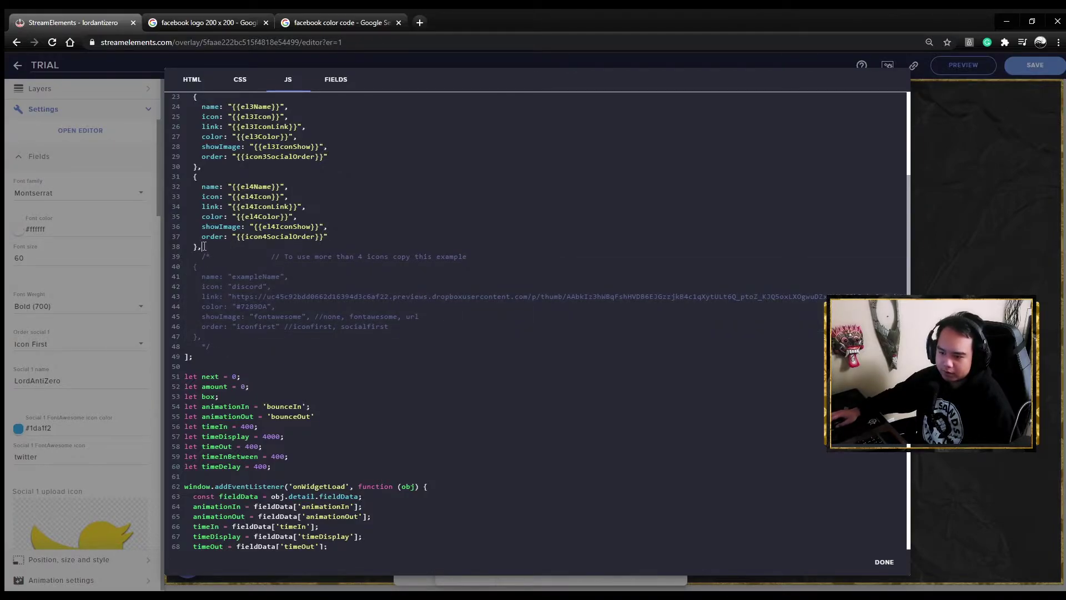
# Paste the example Discord entry after the fourth entry and replace its 'exampleName' placeholder
pyautogui.press('Return')
pyautogui.hotkey('ctrl', 'v')
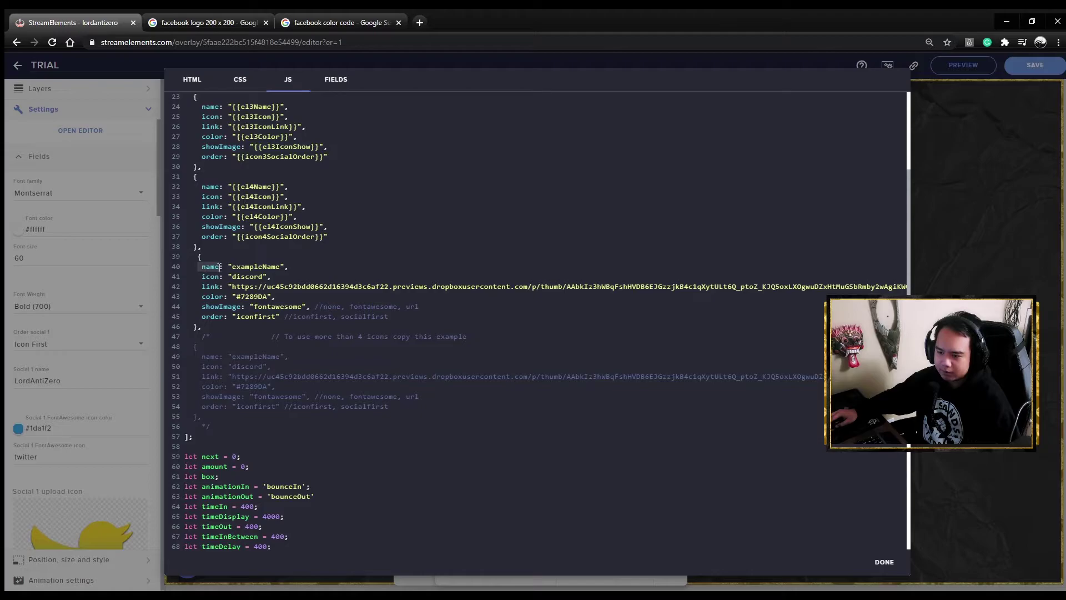
pyautogui.moveTo(228, 267)
pyautogui.mouseDown()
pyautogui.moveTo(302, 267)
pyautogui.moveTo(232, 268)
pyautogui.mouseUp()
pyautogui.click(276, 280)
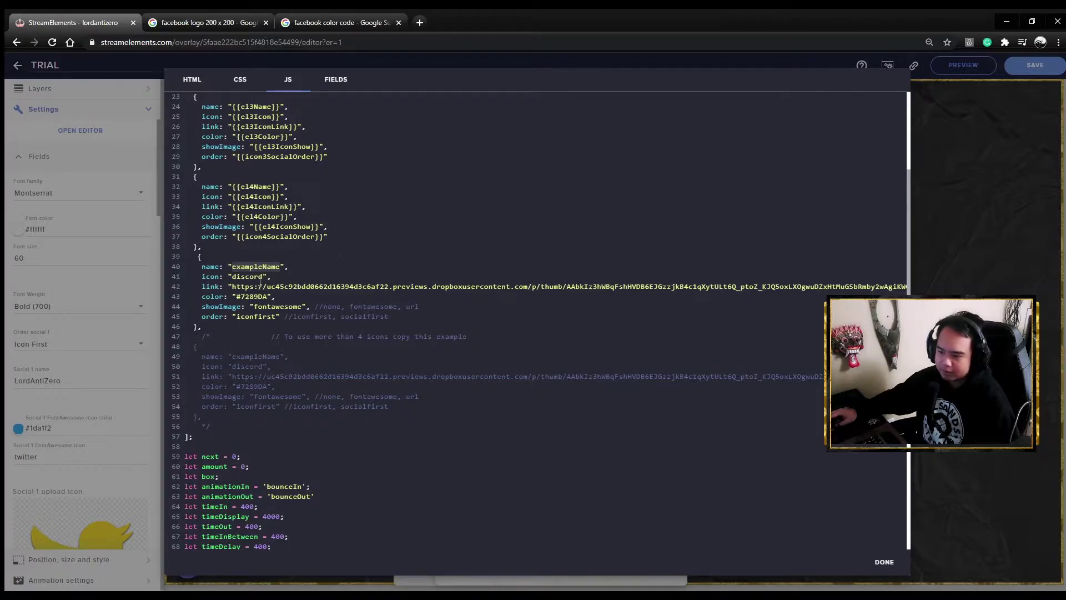
pyautogui.write('gcQ7A4fjqm')
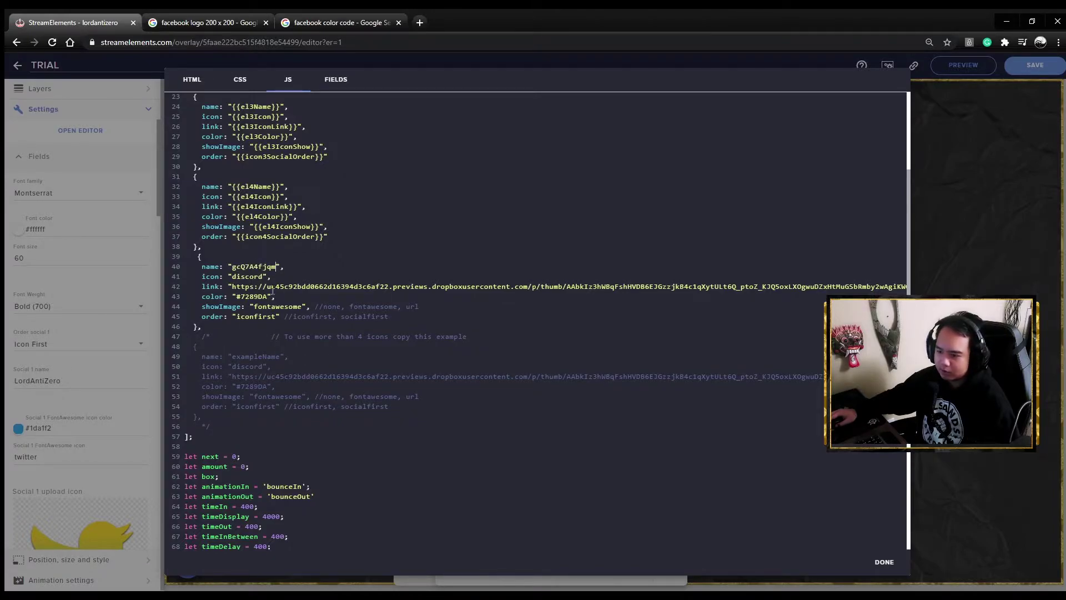
# Duplicate the Discord entry below it, with the channel name and icon 'facebook'
pyautogui.moveTo(215, 326); pyautogui.dragTo(195, 259)
pyautogui.hotkey('ctrl', 'c')
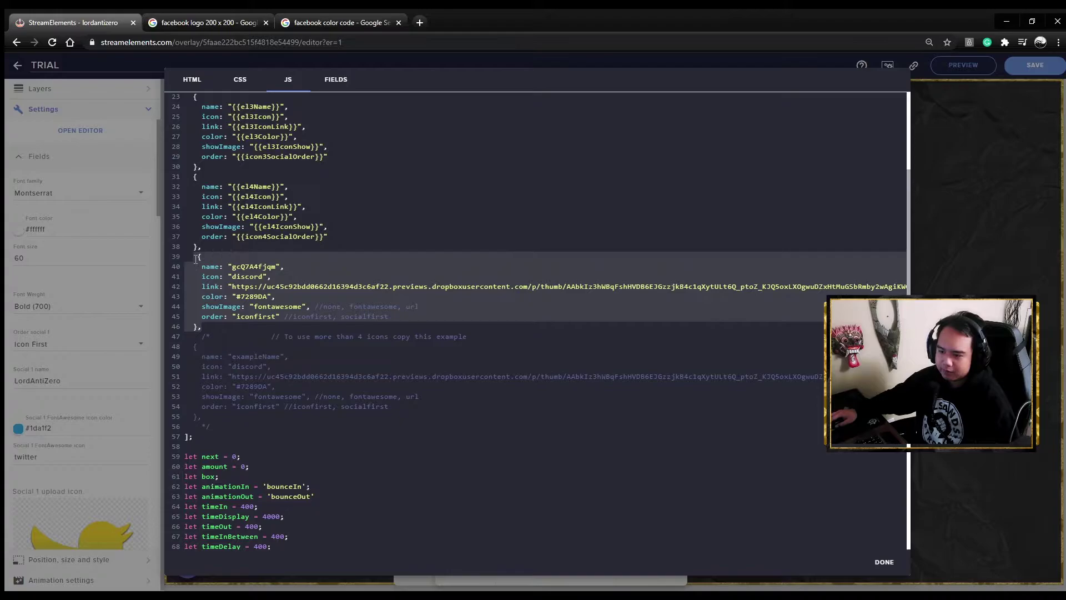
pyautogui.click(209, 326)
pyautogui.press('Return')
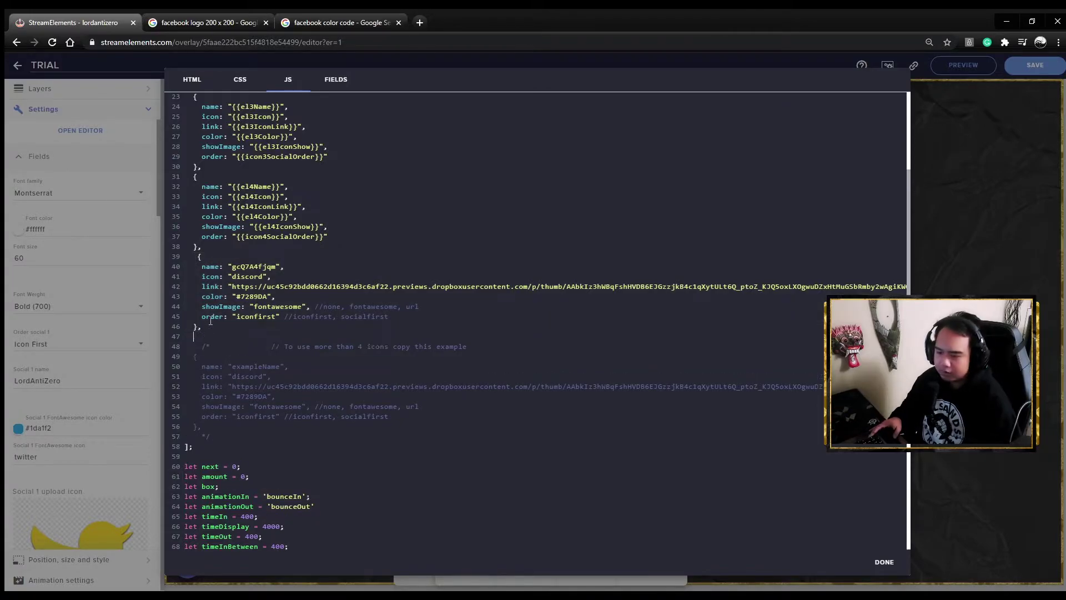
pyautogui.hotkey('ctrl', 'v')
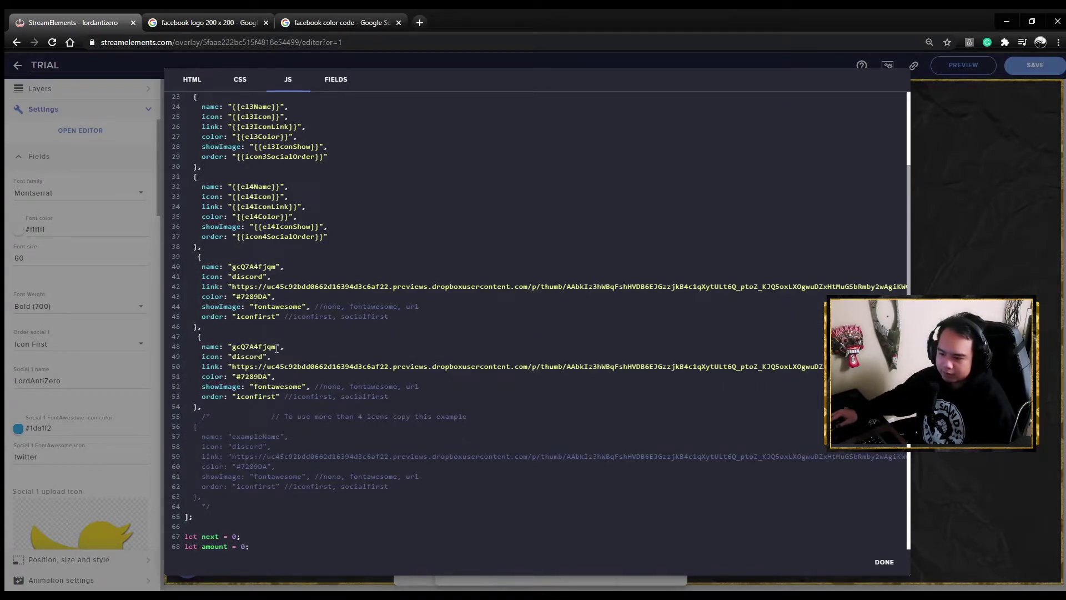
pyautogui.moveTo(277, 347); pyautogui.dragTo(236, 348)
pyautogui.write('LordAntiZero",   icon: "')
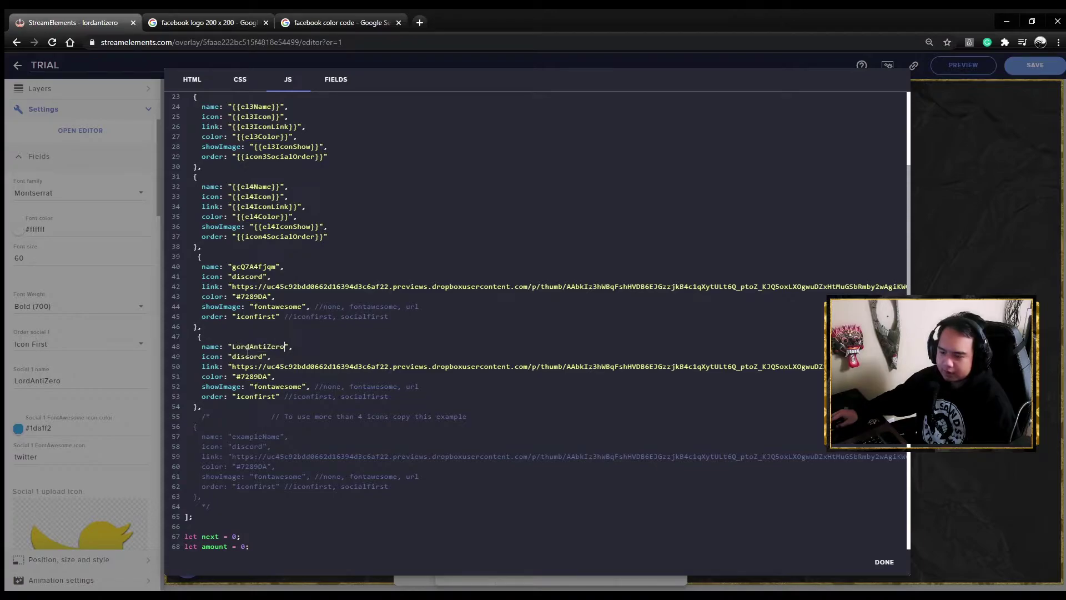
pyautogui.write('facebook')
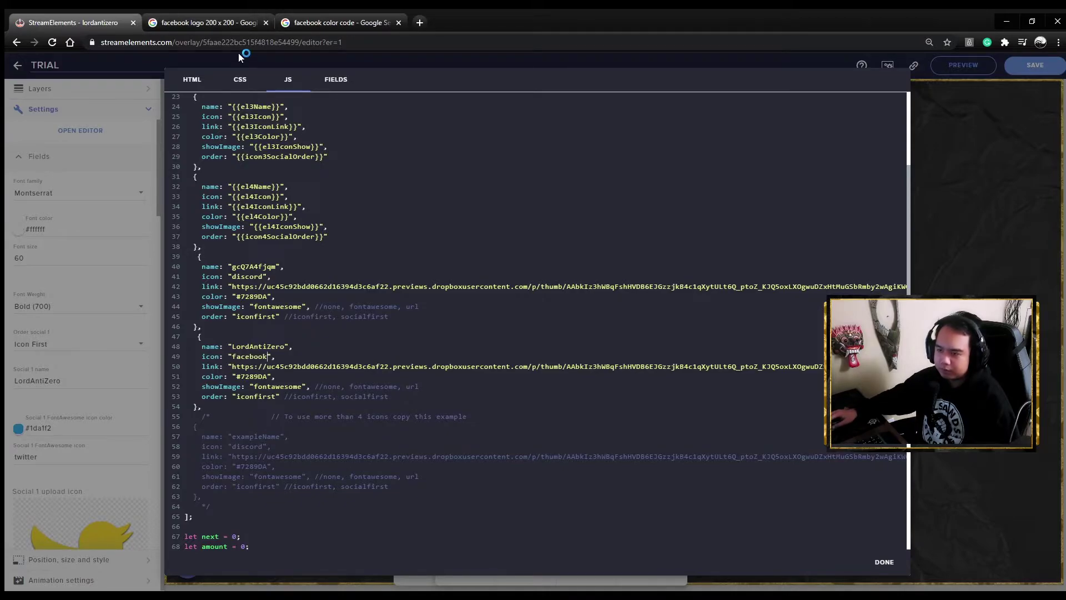
# Filter the 'facebook logo 200 x 200' results to transparent and preview the round icon
pyautogui.click(222, 22)
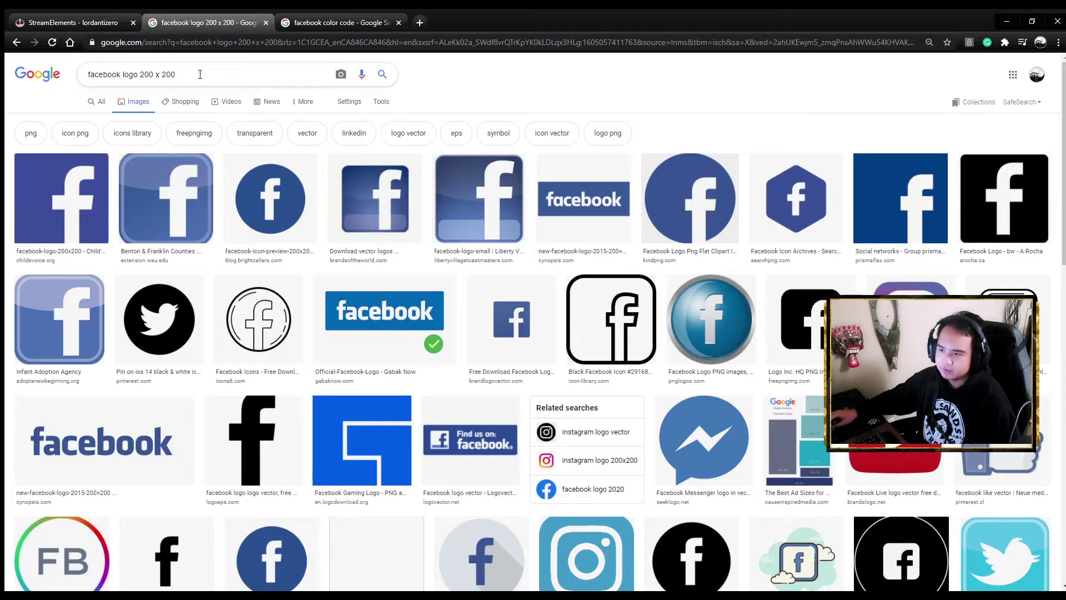
pyautogui.click(381, 101)
pyautogui.click(124, 120)
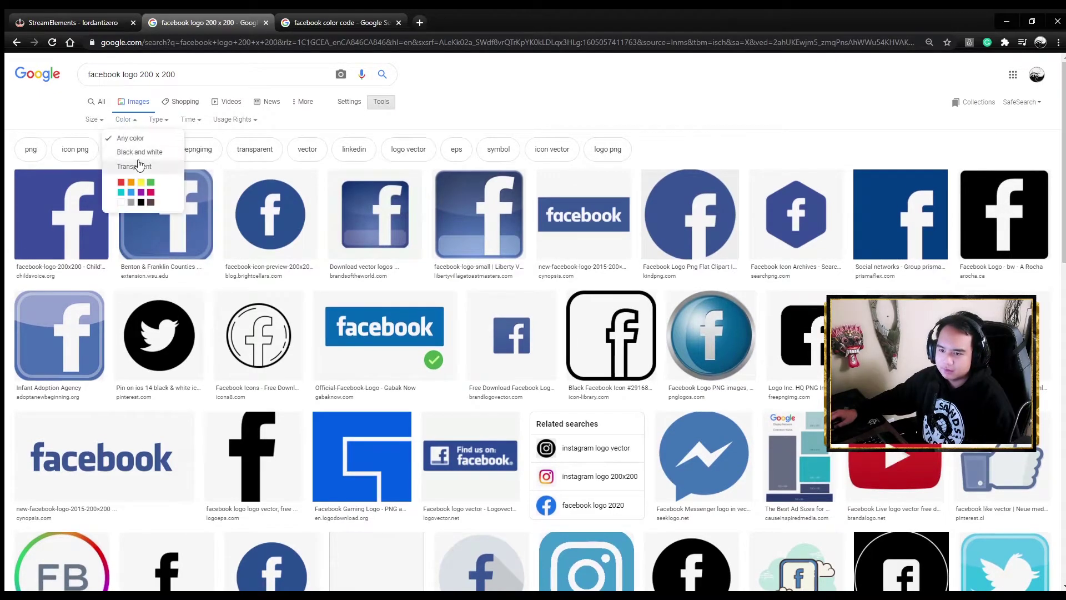
pyautogui.click(138, 166)
pyautogui.click(86, 197)
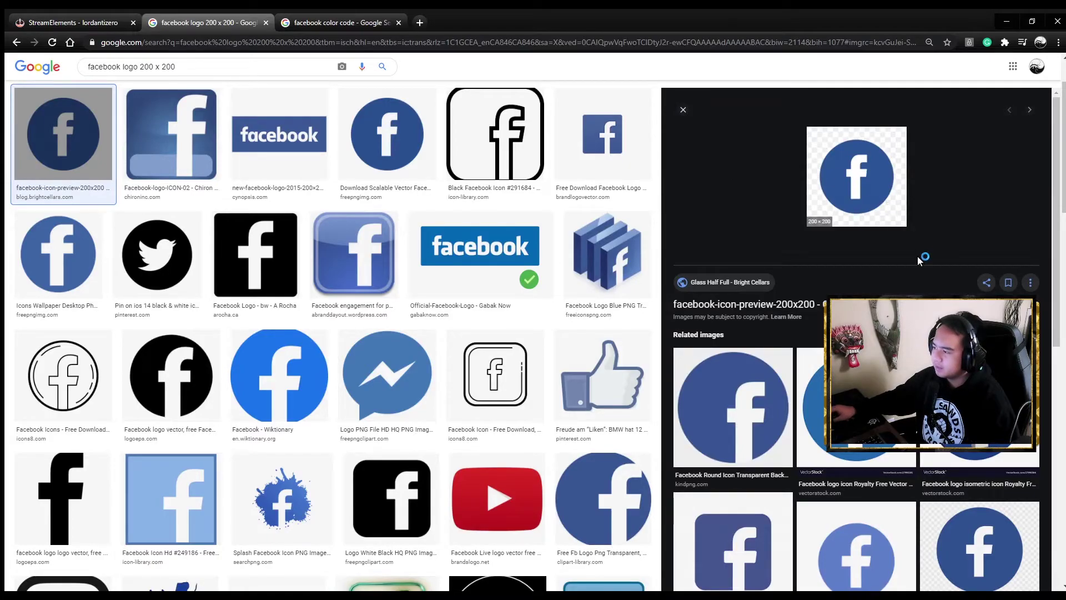
# Replace the Facebook entry's image link with the copied Facebook icon address
pyautogui.click(71, 21)
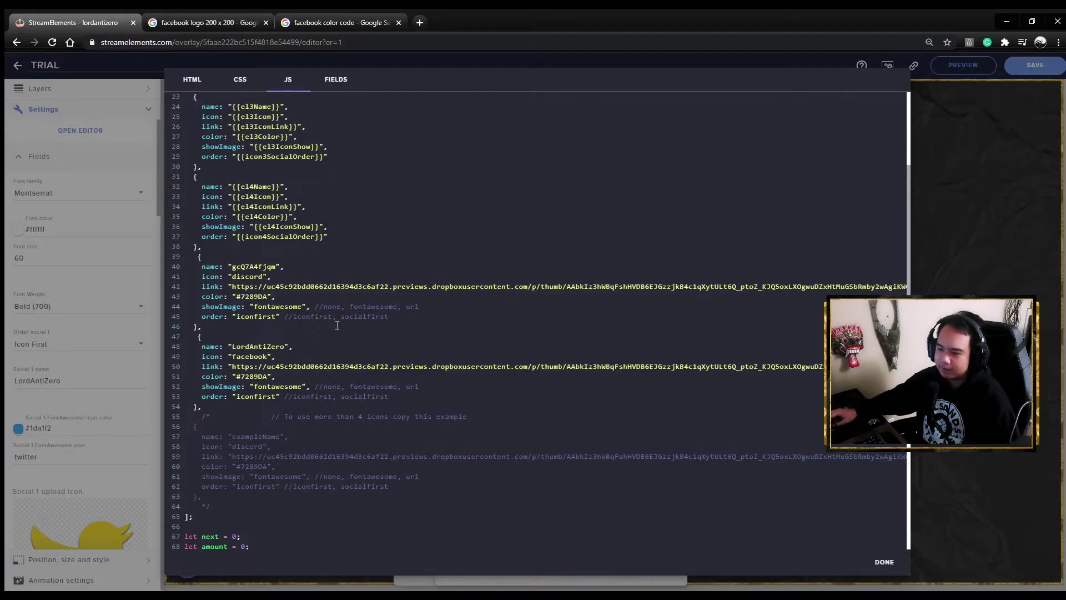
pyautogui.moveTo(274, 367); pyautogui.dragTo(822, 368)
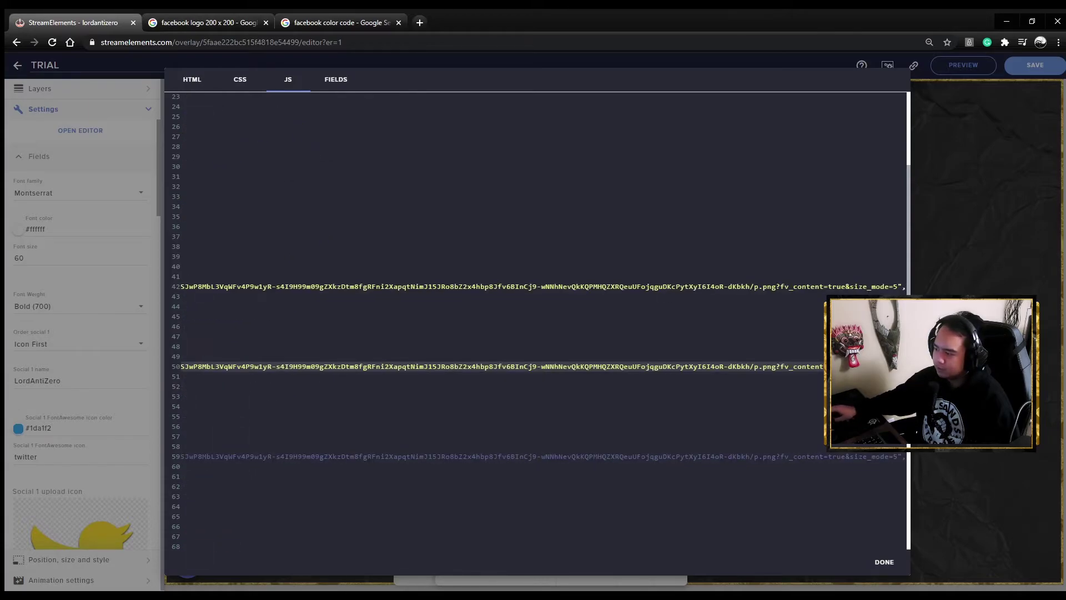
pyautogui.press('BackSpace')
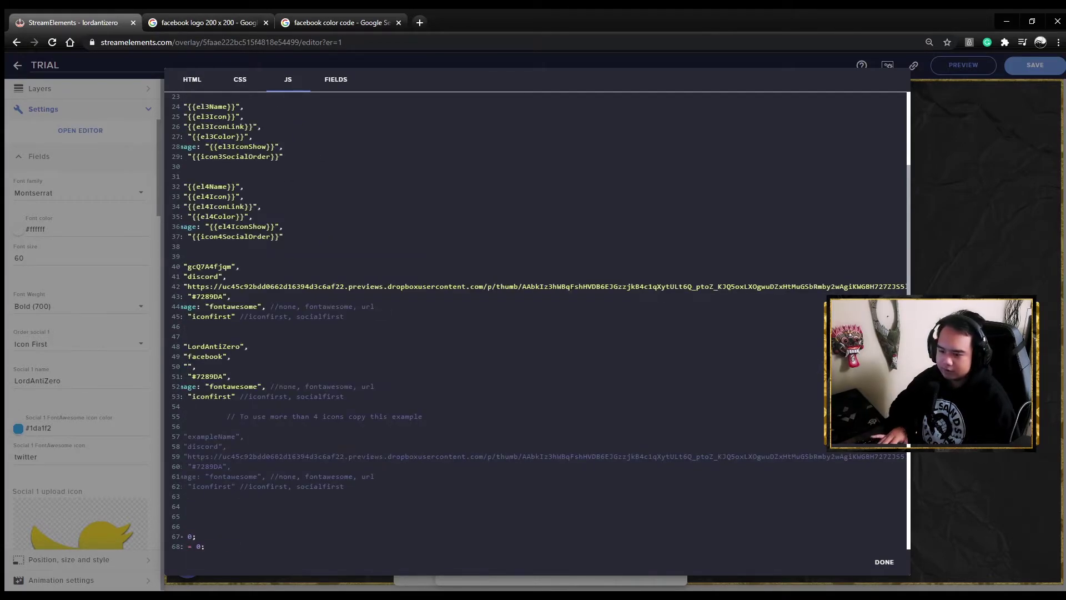
pyautogui.hotkey('ctrl', 'v')
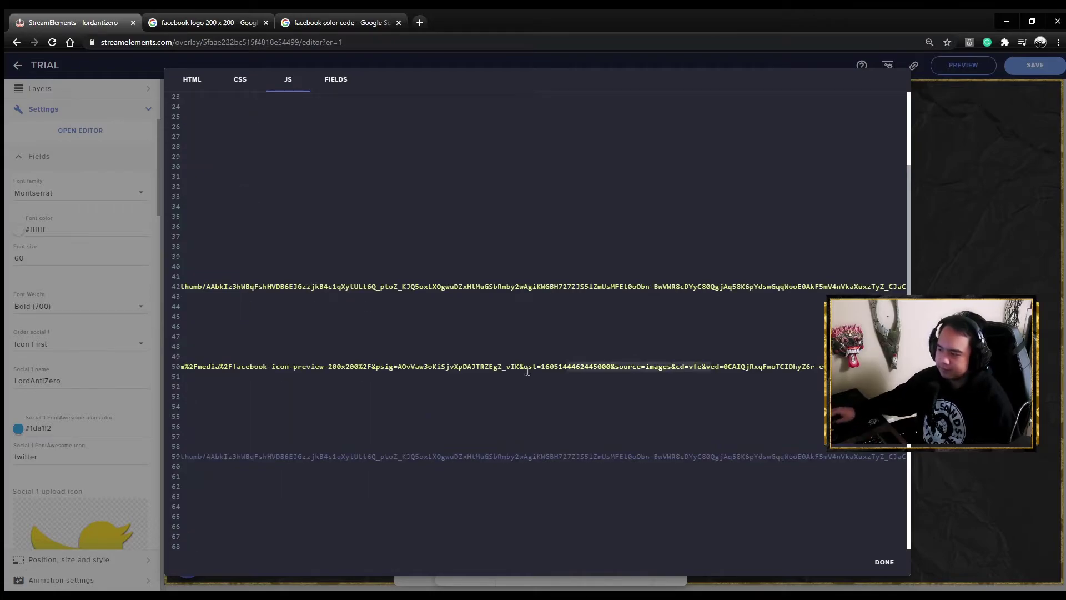
pyautogui.click(276, 366)
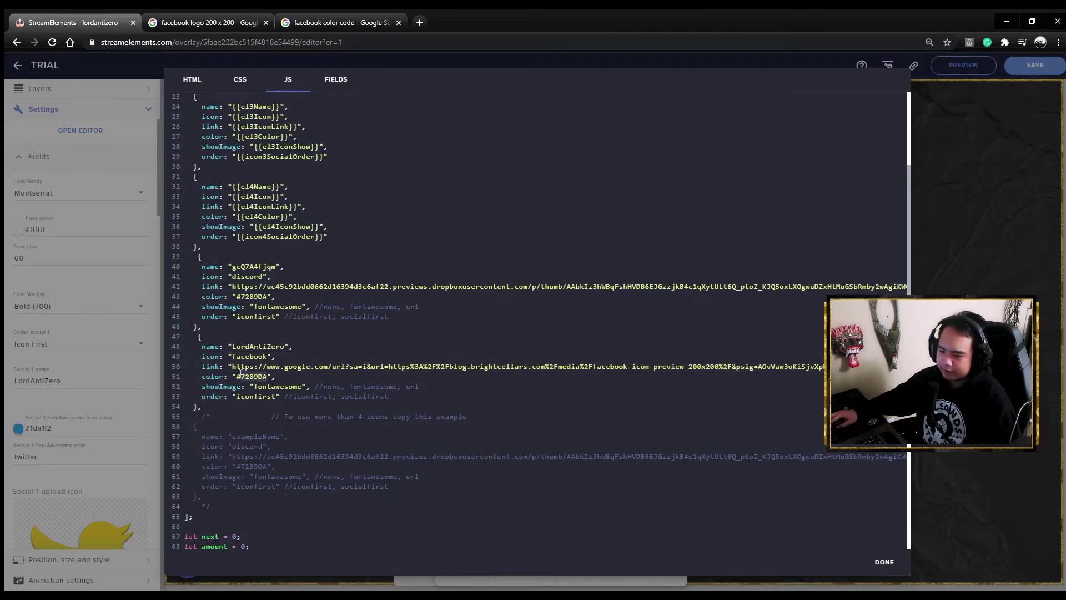
# Change the Facebook entry's colour from #7289DA to #3b5998
pyautogui.click(327, 21)
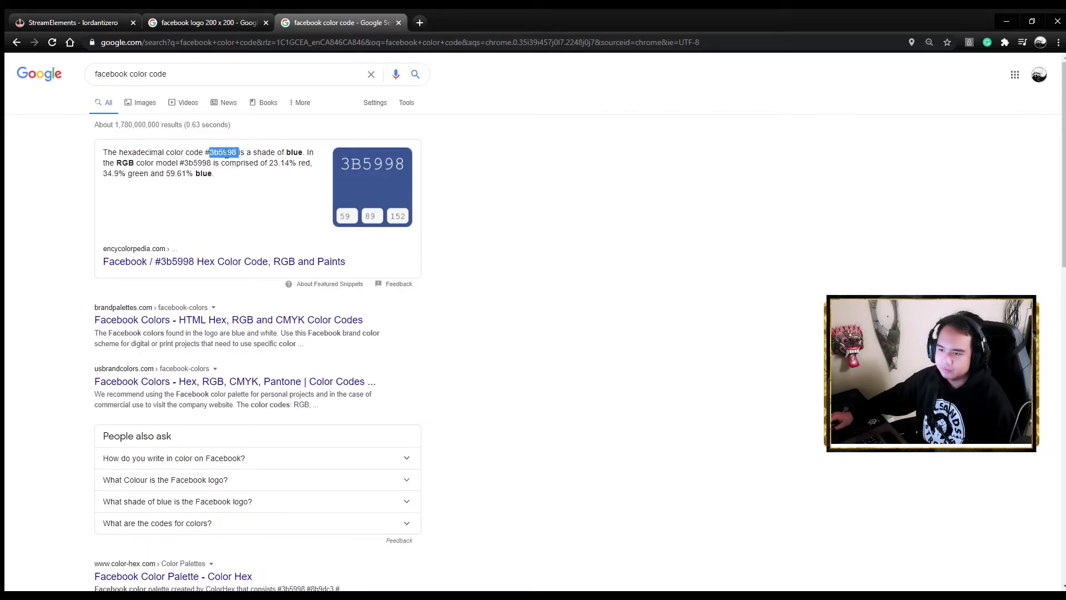
pyautogui.click(55, 22)
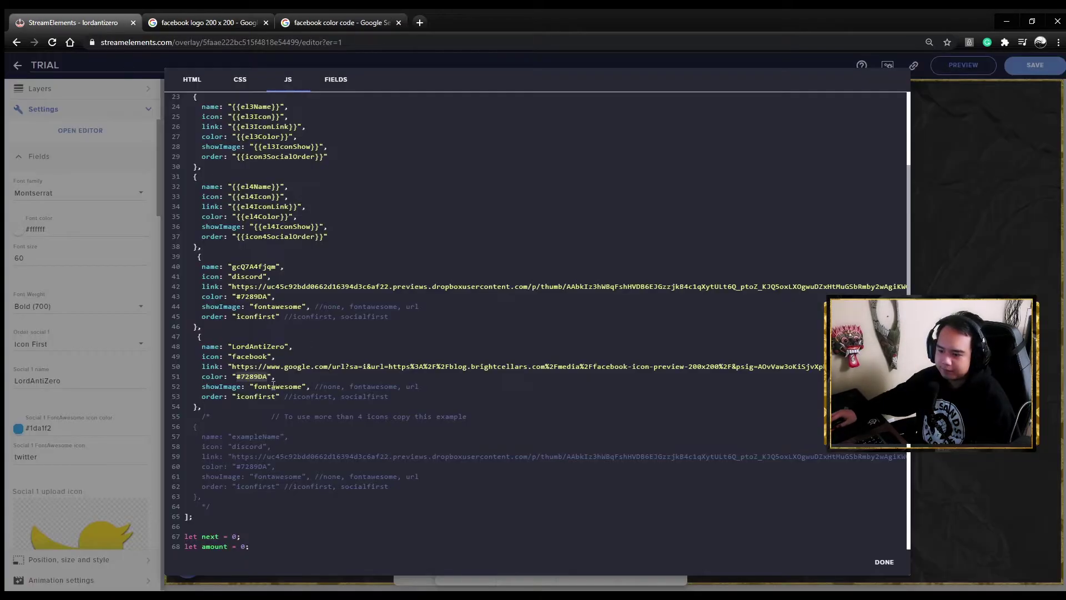
pyautogui.moveTo(270, 377); pyautogui.dragTo(237, 377)
pyautogui.write('#3b5998')
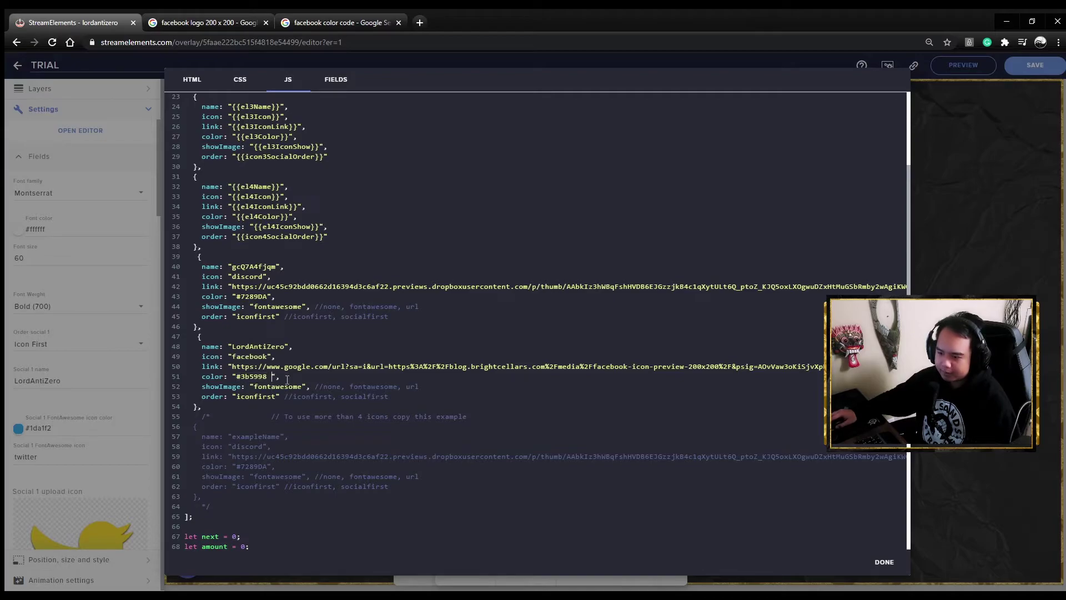
# Finish with DONE so the rotator cycles its Twitch, Discord and Facebook entries
pyautogui.click(886, 562)
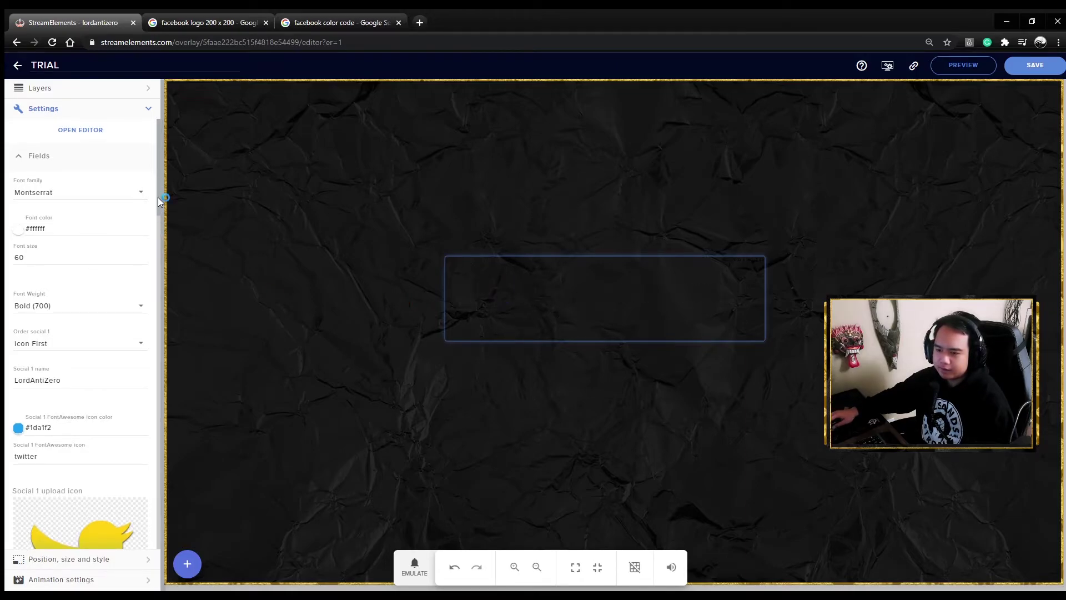
# Set the Animation In time to 600 ms in the widget settings
pyautogui.moveTo(160, 197); pyautogui.dragTo(153, 533)
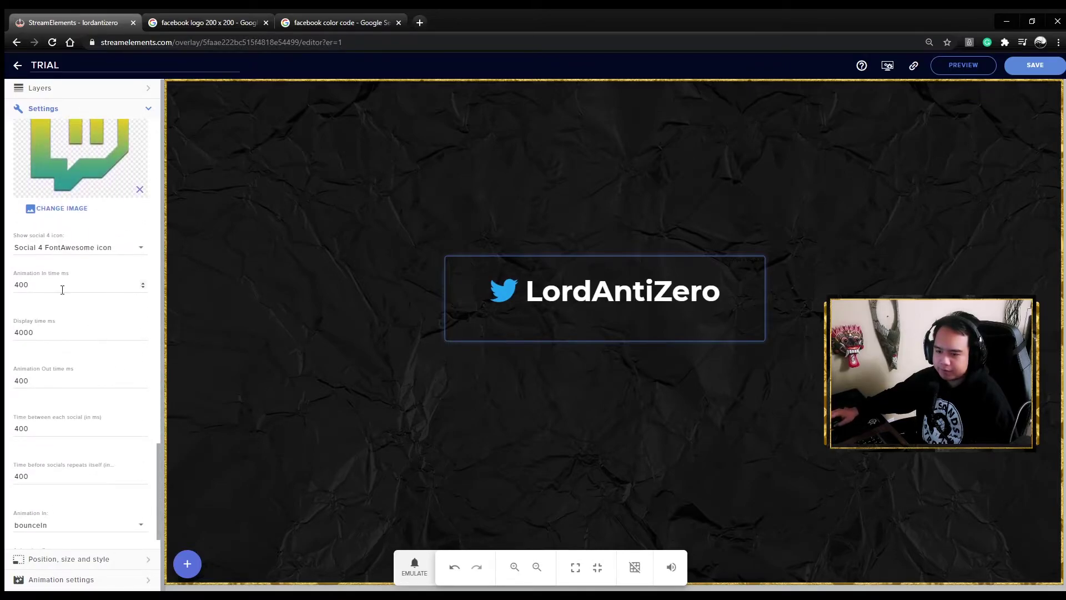
pyautogui.scroll(-1, 62, 283)
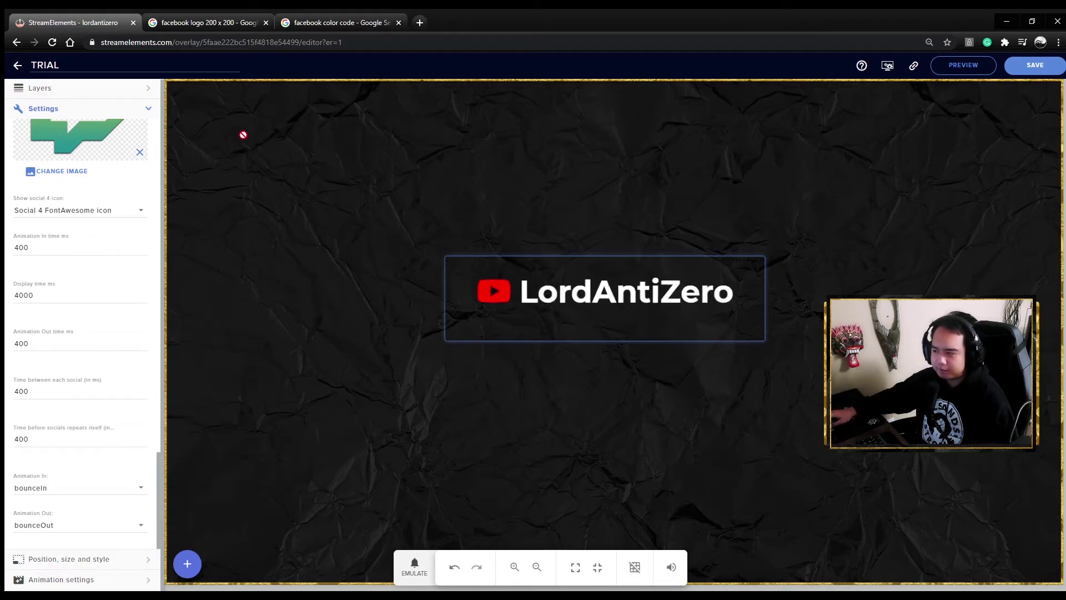
pyautogui.doubleClick(22, 247)
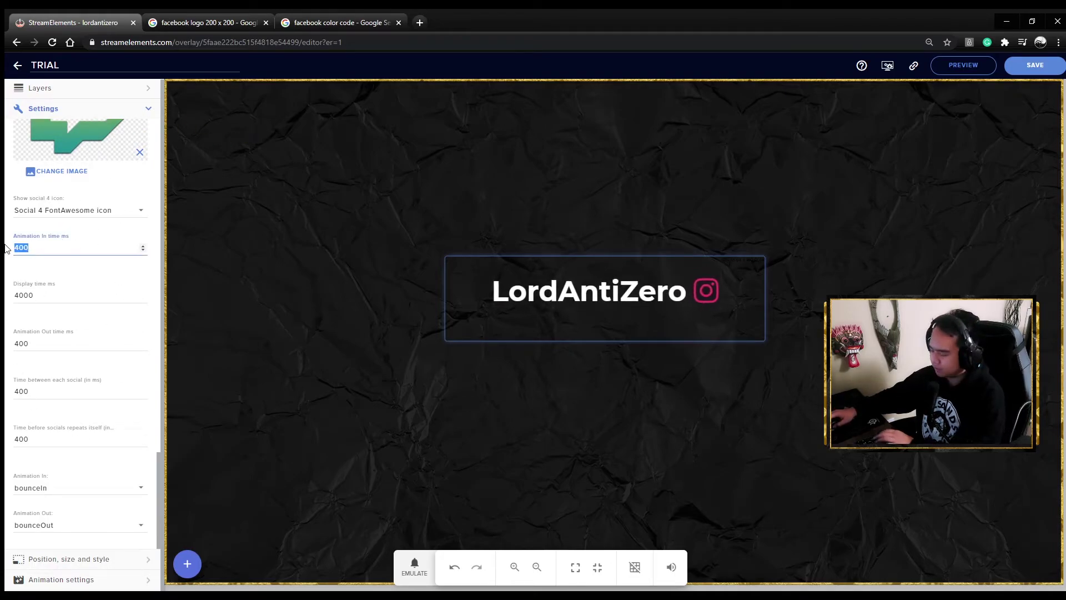
pyautogui.write('600')
# Change Display time to 6000 ms and Animation Out, between-socials and repeat times to 600 ms
pyautogui.click(19, 295)
pyautogui.press('BackSpace')
pyautogui.write('6')
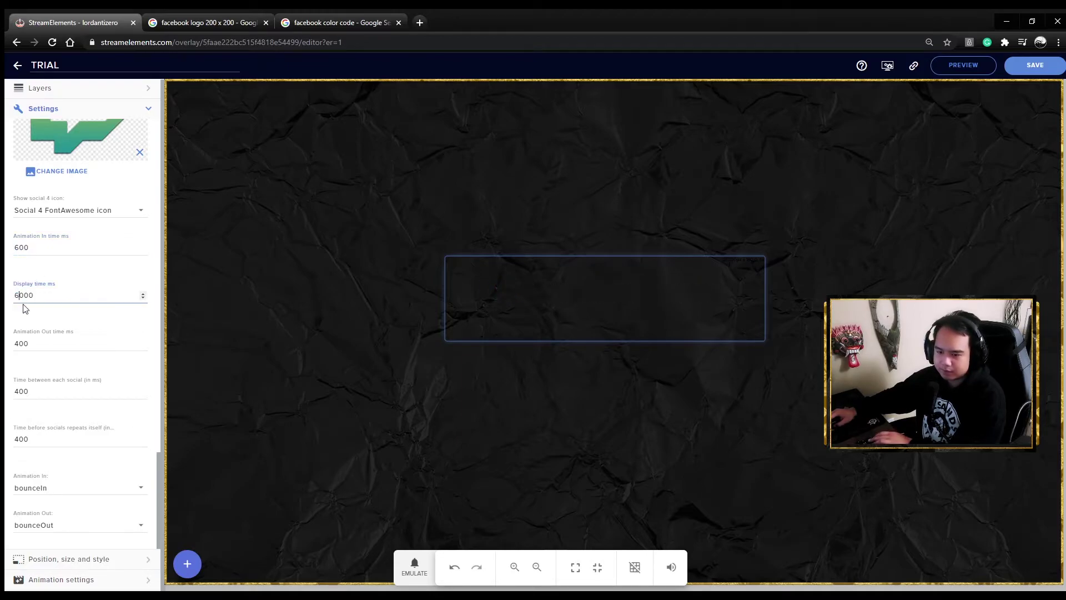
pyautogui.moveTo(19, 343); pyautogui.dragTo(8, 344)
pyautogui.write('6')
pyautogui.moveTo(19, 391); pyautogui.dragTo(9, 391)
pyautogui.write('6')
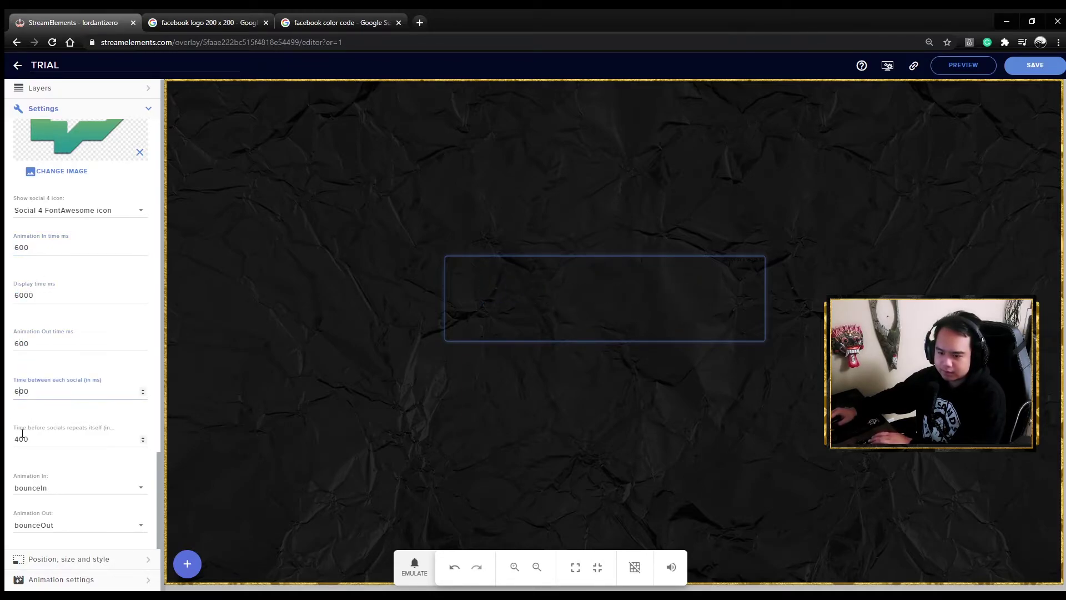
pyautogui.moveTo(19, 440); pyautogui.dragTo(8, 440)
pyautogui.write('6')
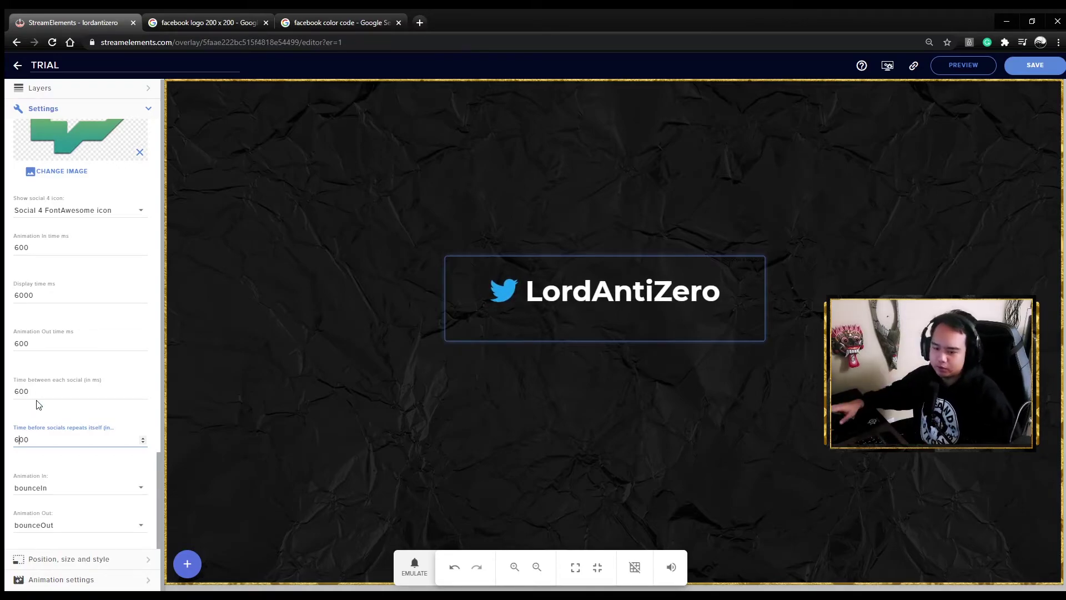
# In the widget's JS code, change the timeIn value from 400 to 600
pyautogui.moveTo(157, 464); pyautogui.dragTo(158, 142)
pyautogui.scroll(2, 95, 126)
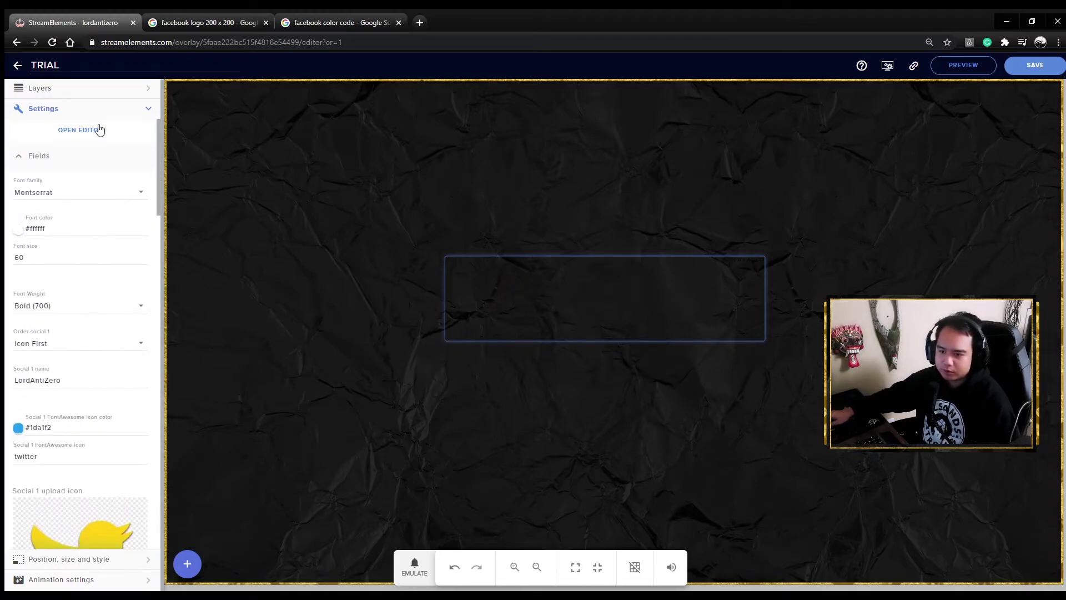
pyautogui.click(82, 131)
pyautogui.click(289, 272)
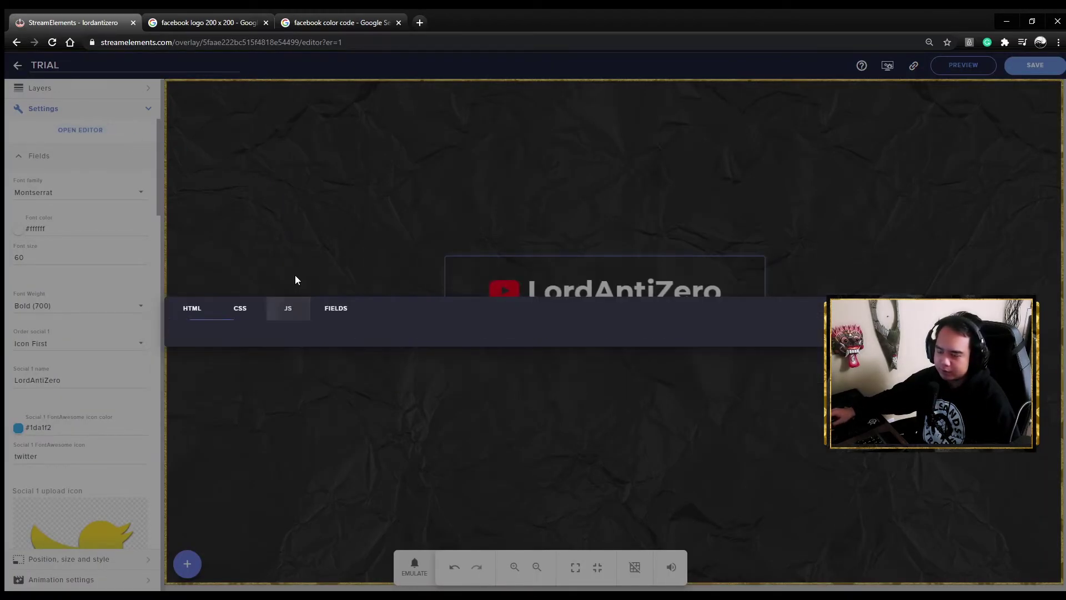
pyautogui.scroll(-10, 335, 269)
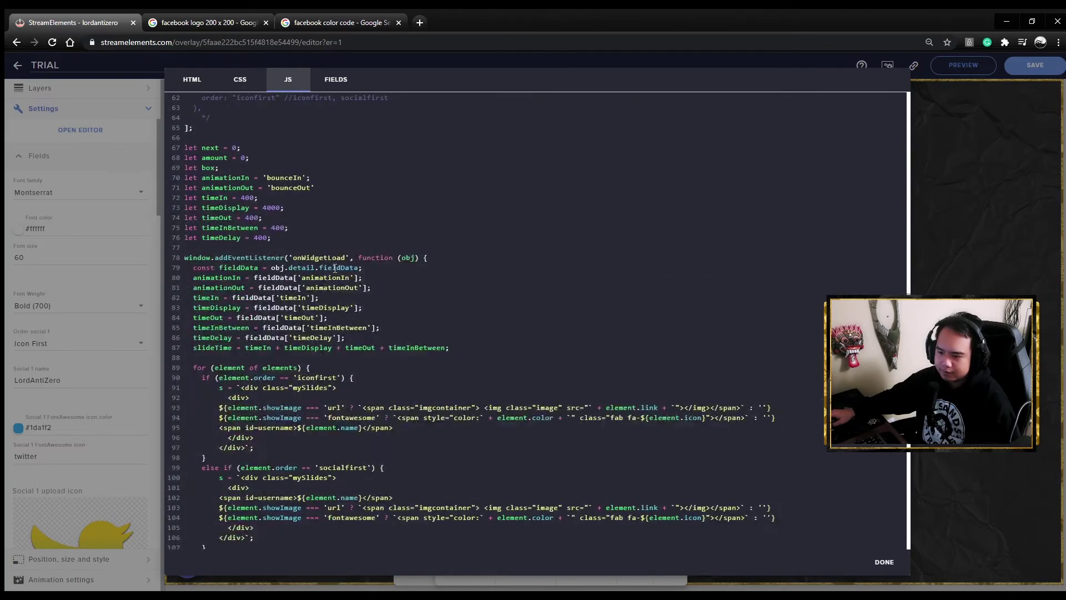
pyautogui.click(244, 197)
pyautogui.press('BackSpace')
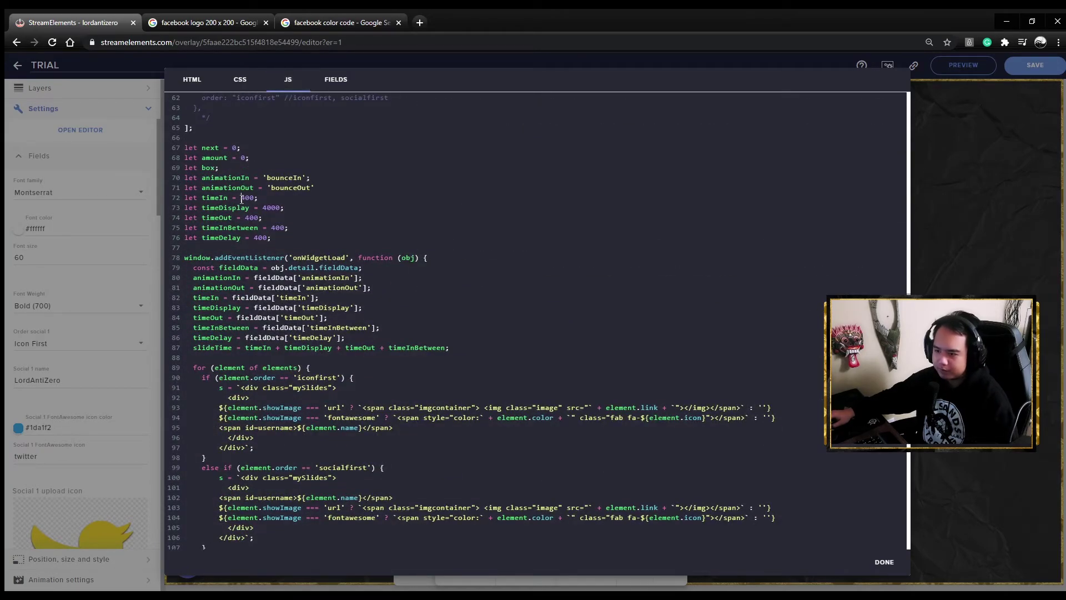
pyautogui.write('6')
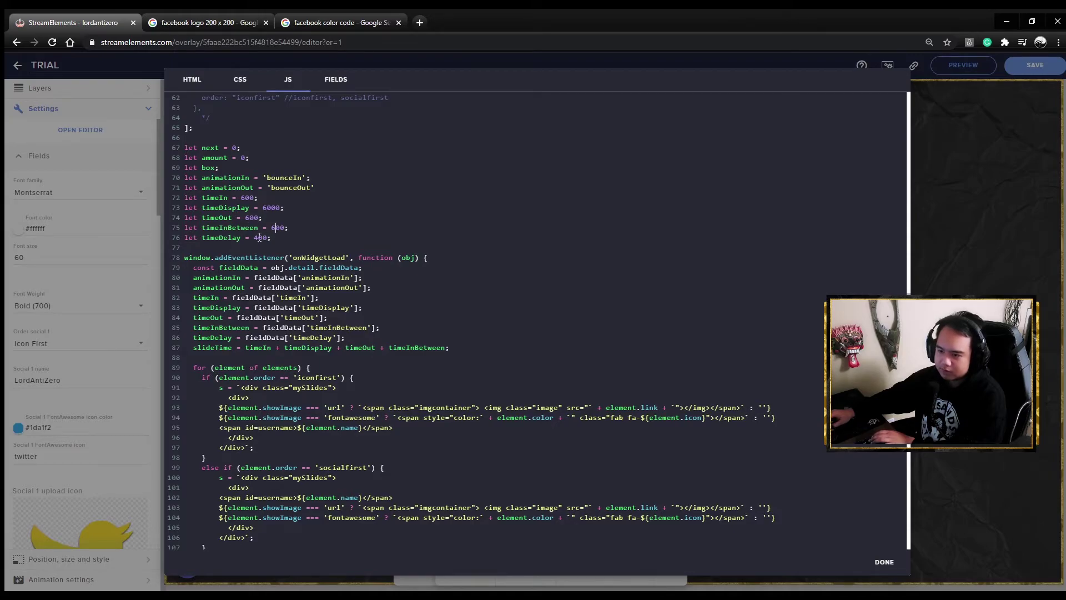
# Close the code editor to return to the TRIAL overlay canvas
pyautogui.click(884, 561)
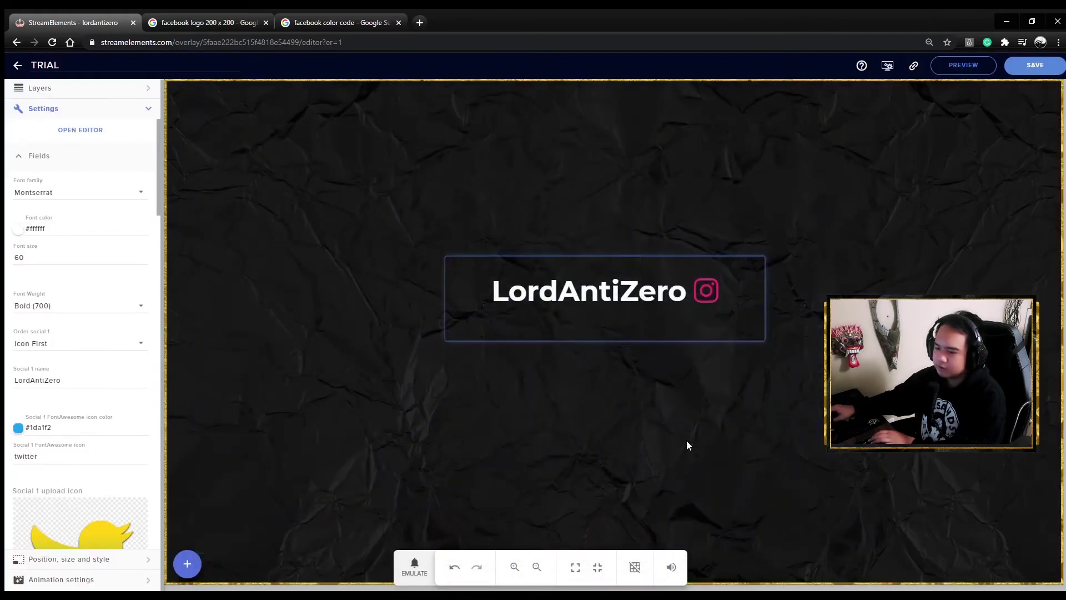